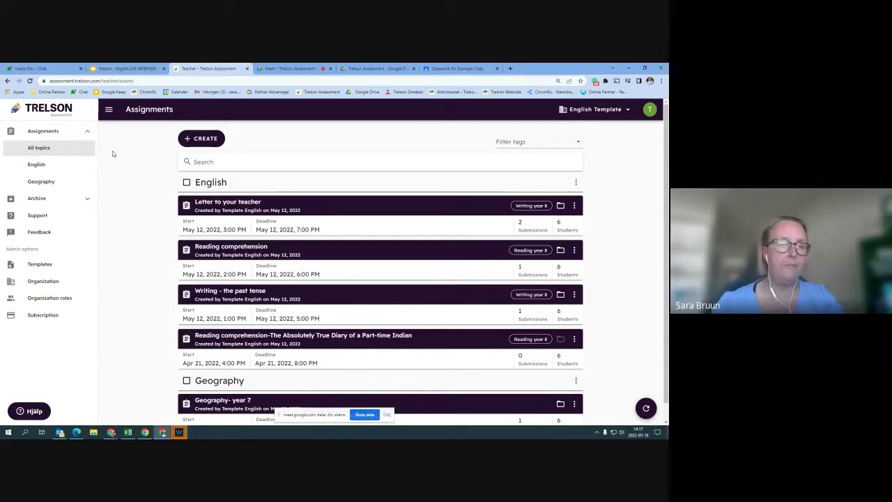
{"action": "left_click", "coordinate": [206, 142]}
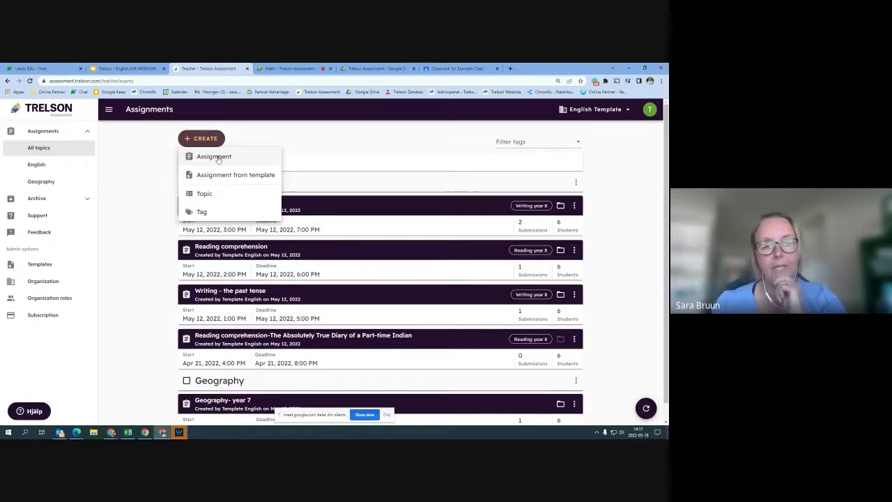
{"action": "left_click", "coordinate": [217, 158]}
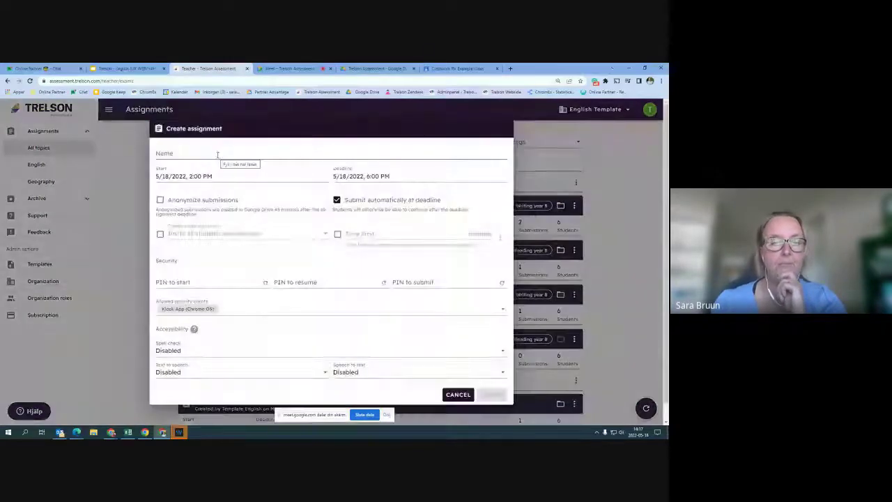
{"action": "left_click", "coordinate": [202, 154]}
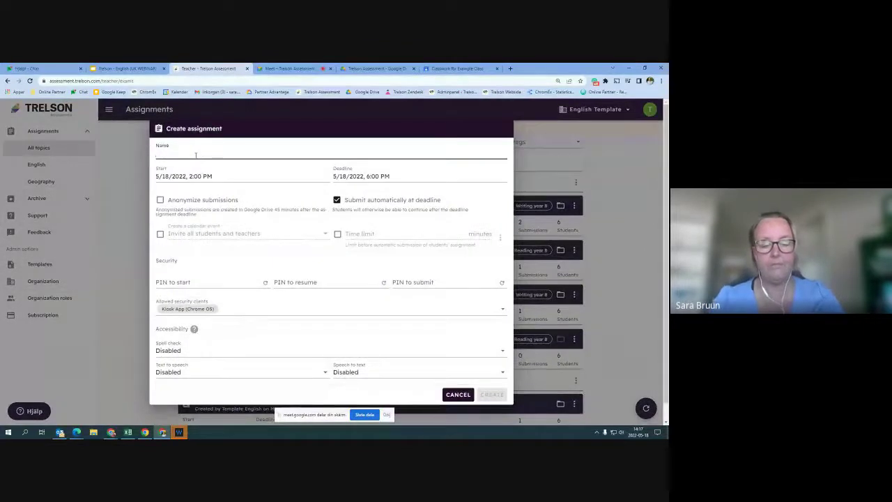
{"action": "type", "text": "Test"}
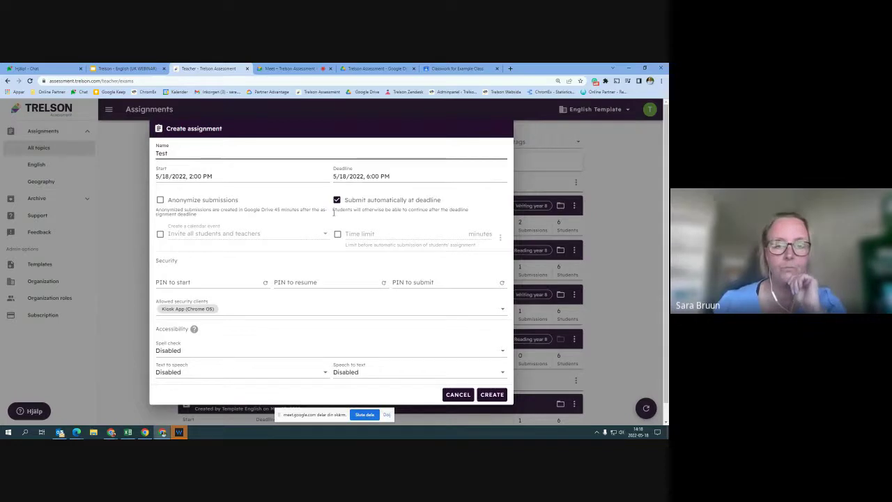
{"action": "left_click", "coordinate": [301, 283]}
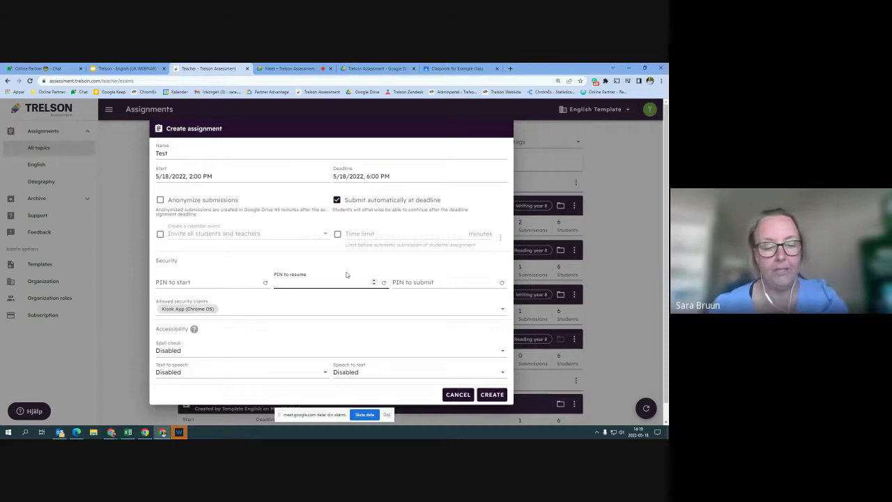
{"action": "type", "text": "1234"}
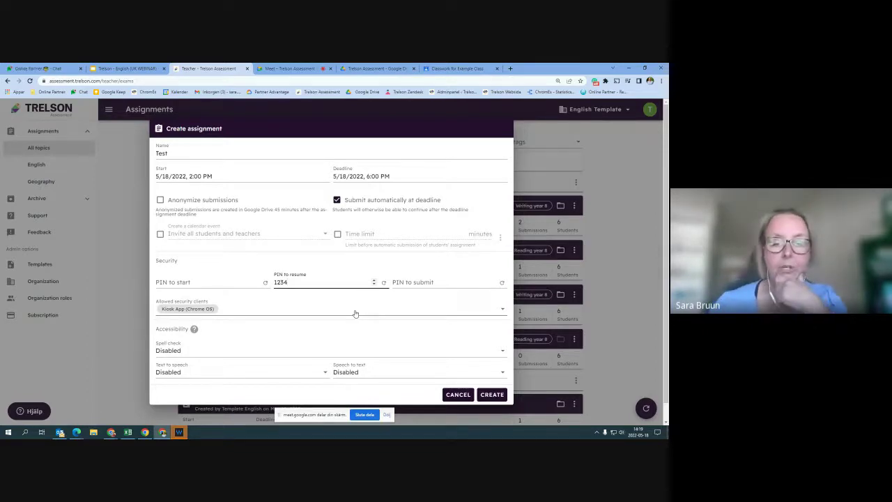
Allow Unsafe mode (Web browser) alongside Kiosk App (Chrome OS), leaving iPad app unticked
{"action": "left_click", "coordinate": [300, 314]}
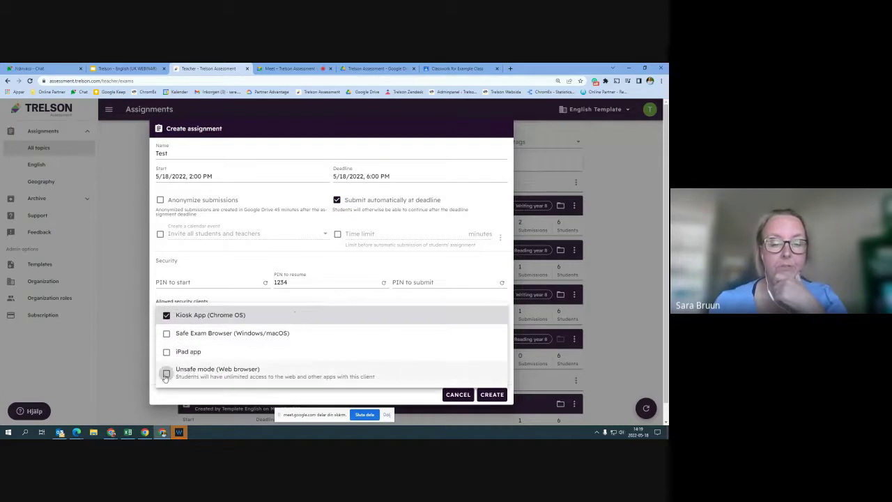
{"action": "left_click", "coordinate": [291, 382]}
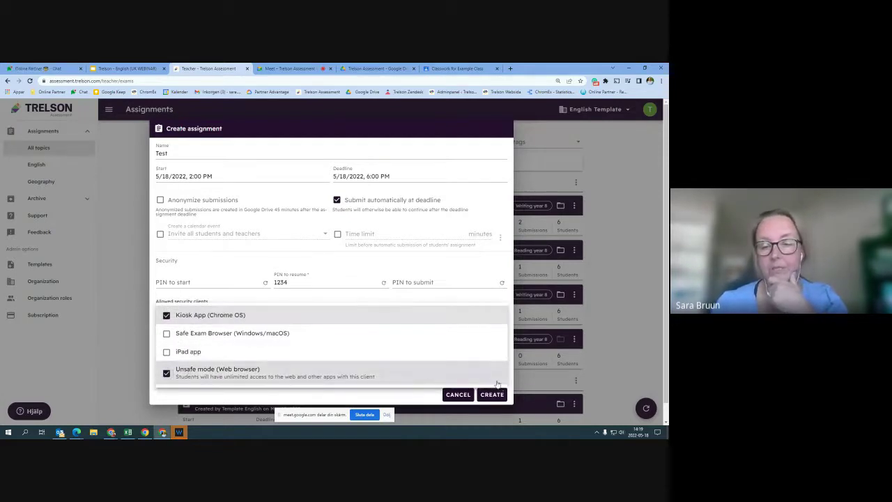
{"action": "left_click", "coordinate": [454, 351]}
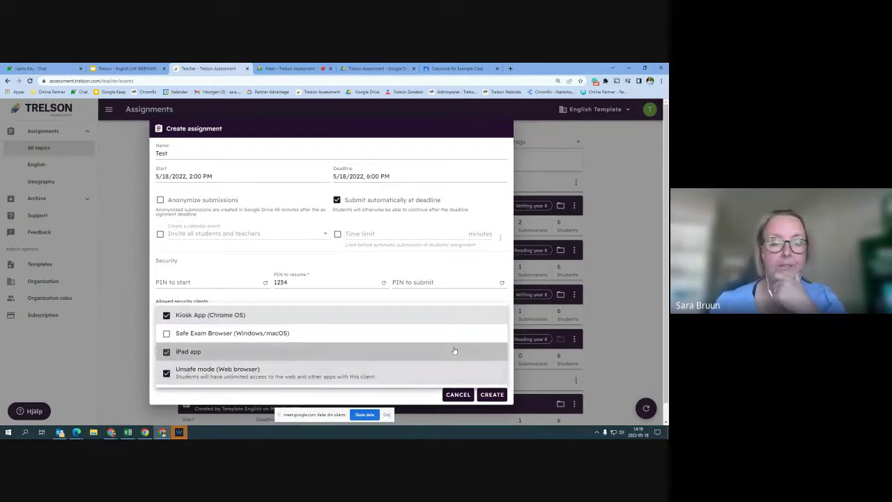
{"action": "left_click", "coordinate": [167, 351]}
{"action": "left_click", "coordinate": [147, 352]}
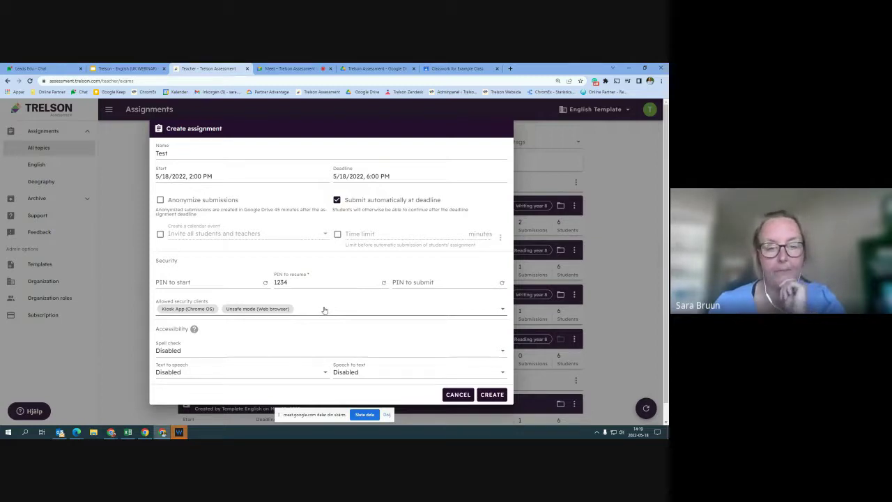
Choose English (British) for both the Spell check and Text to speech languages in Accessibility
{"action": "left_click", "coordinate": [228, 351]}
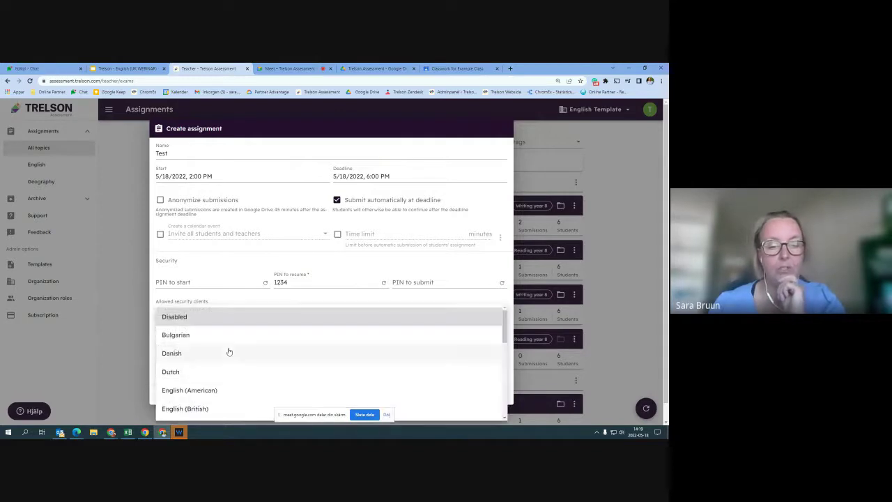
{"action": "scroll", "coordinate": [258, 361], "scroll_direction": "down", "scroll_amount": 1}
{"action": "scroll", "coordinate": [258, 360], "scroll_direction": "down", "scroll_amount": 1}
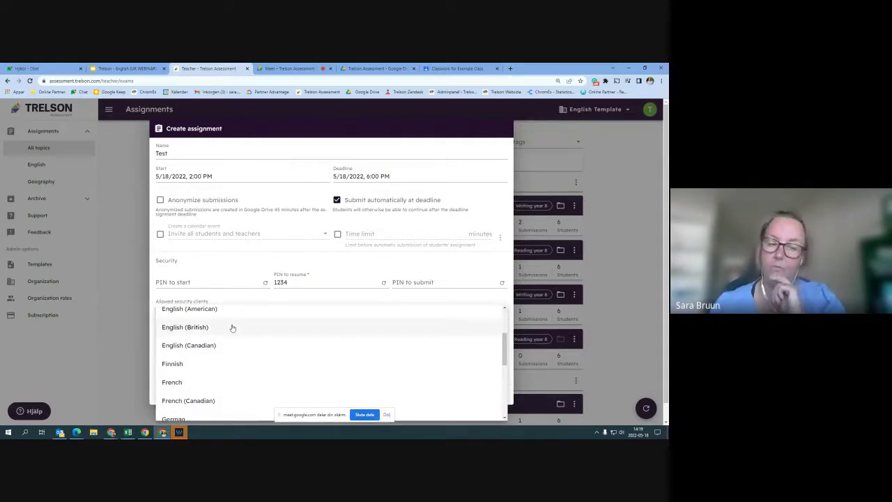
{"action": "left_click", "coordinate": [234, 328]}
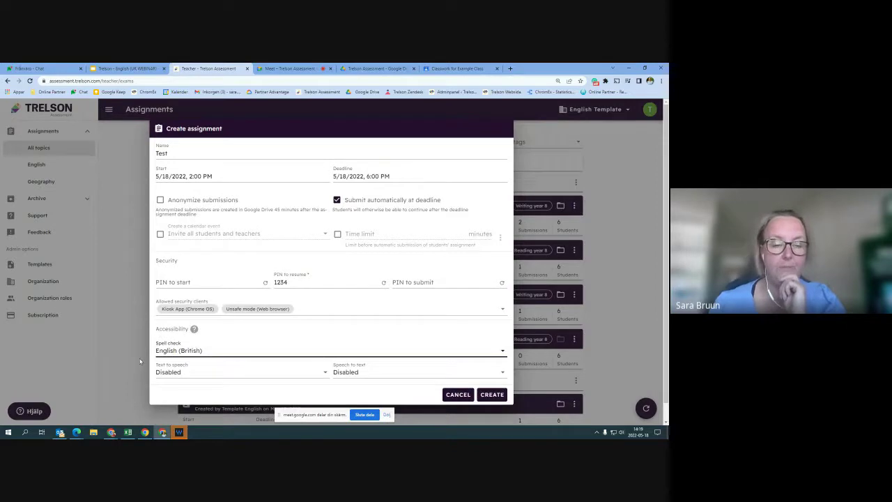
{"action": "left_click", "coordinate": [237, 373]}
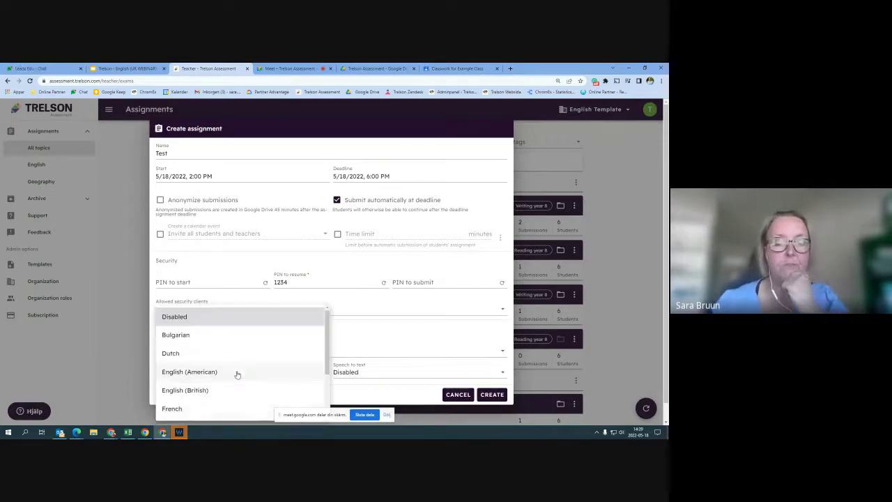
{"action": "left_click", "coordinate": [235, 388]}
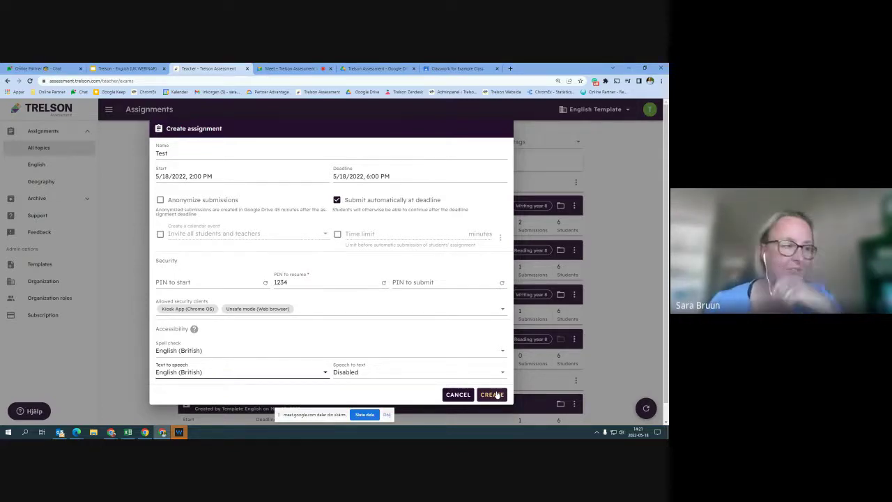
Create the Test assignment, then show its Students tab and the ADD STUDENTS options
{"action": "left_click", "coordinate": [496, 395]}
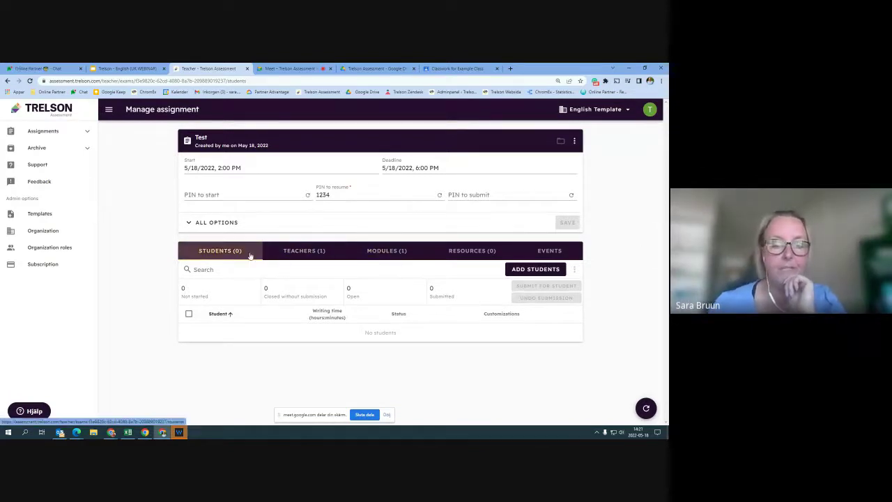
{"action": "left_click", "coordinate": [226, 252]}
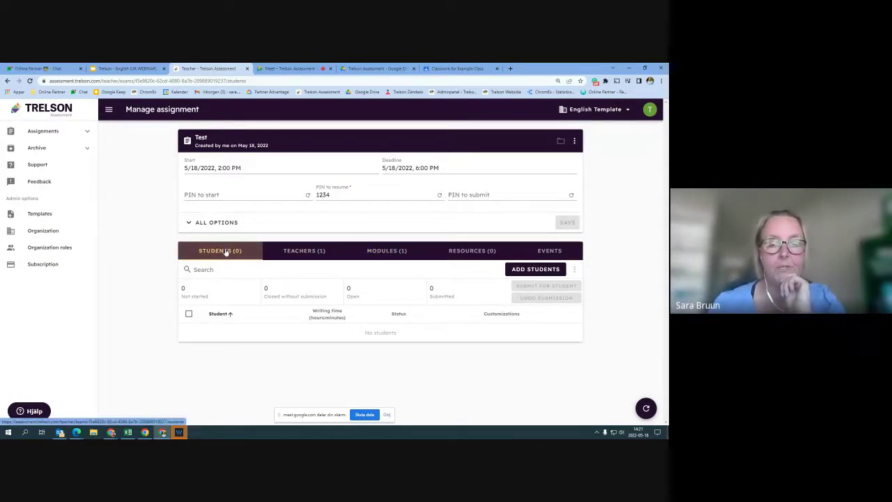
{"action": "left_click", "coordinate": [538, 269]}
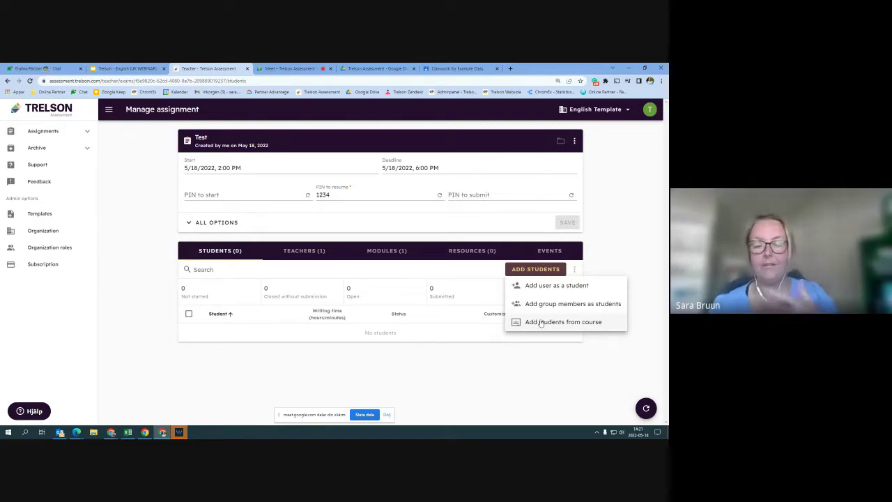
Open the Add user as a student dialog and try searching by a student's e-mail
{"action": "left_click", "coordinate": [533, 285]}
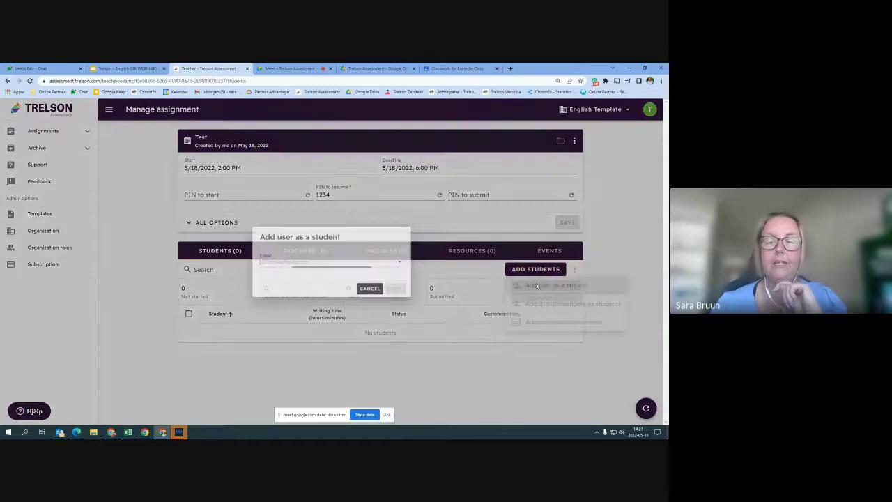
{"action": "type", "text": "sar"}
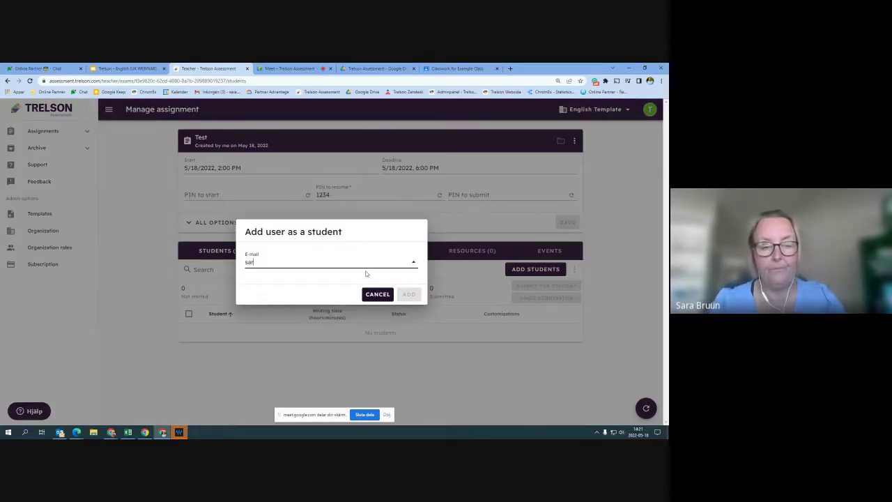
{"action": "type", "text": "a"}
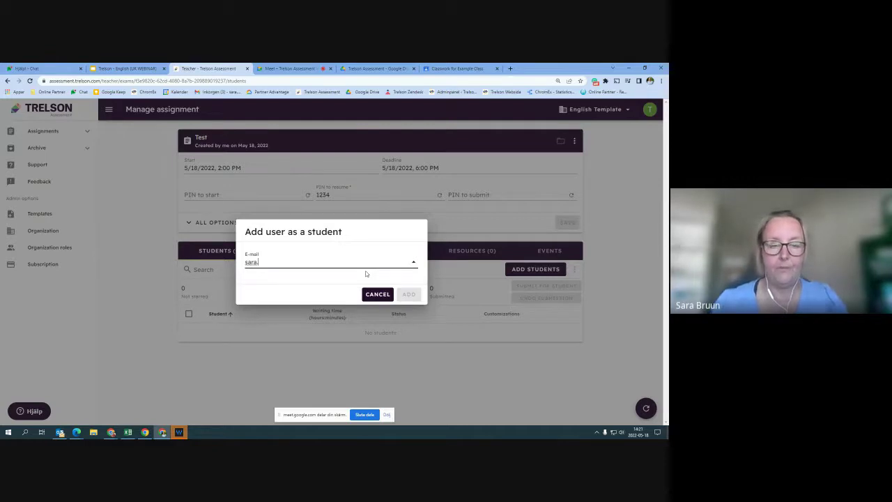
{"action": "type", "text": ".bruu"}
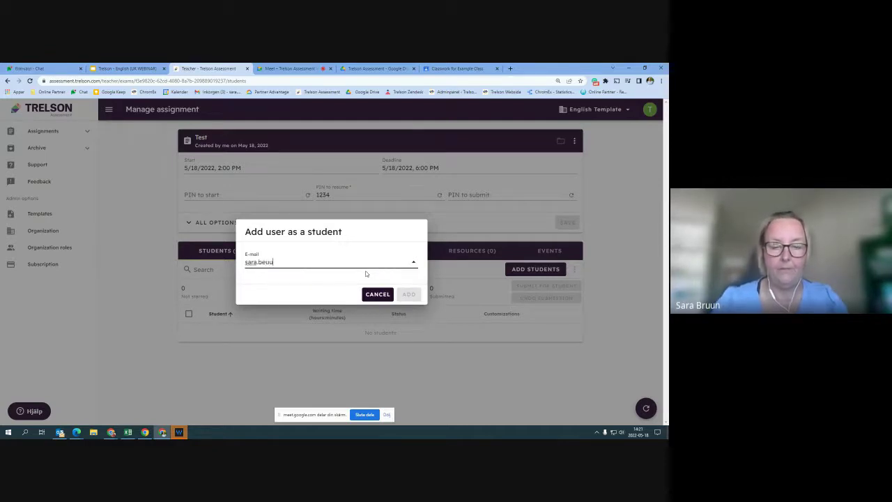
{"action": "key", "text": "BackSpace"}
{"action": "key", "text": "BackSpace"}
{"action": "key", "text": "BackSpace"}
{"action": "key", "text": "BackSpace"}
{"action": "key", "text": "BackSpace"}
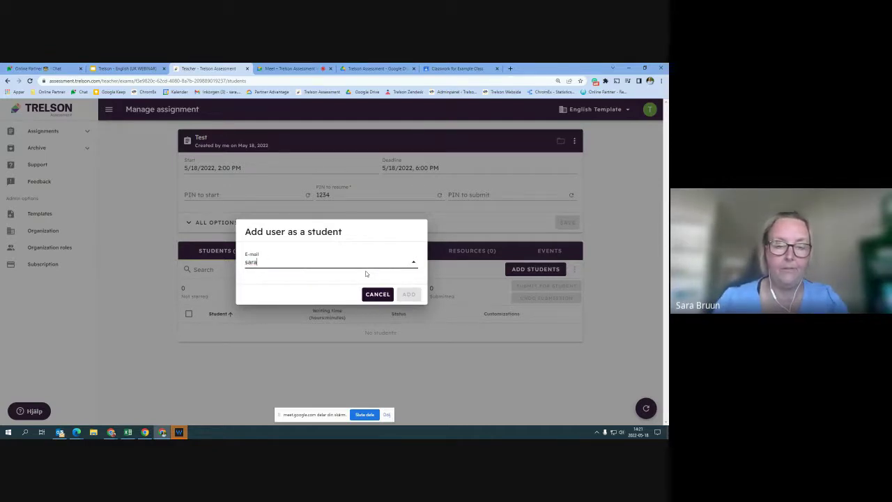
{"action": "key", "text": "BackSpace"}
{"action": "key", "text": "BackSpace"}
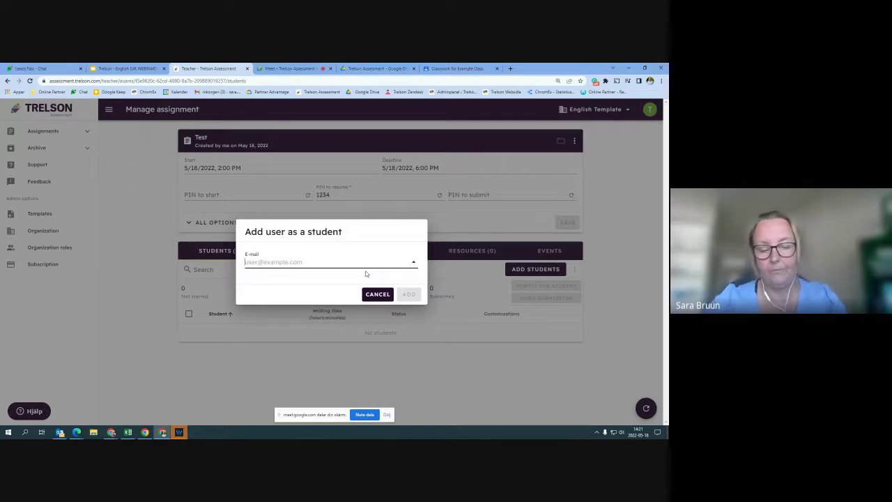
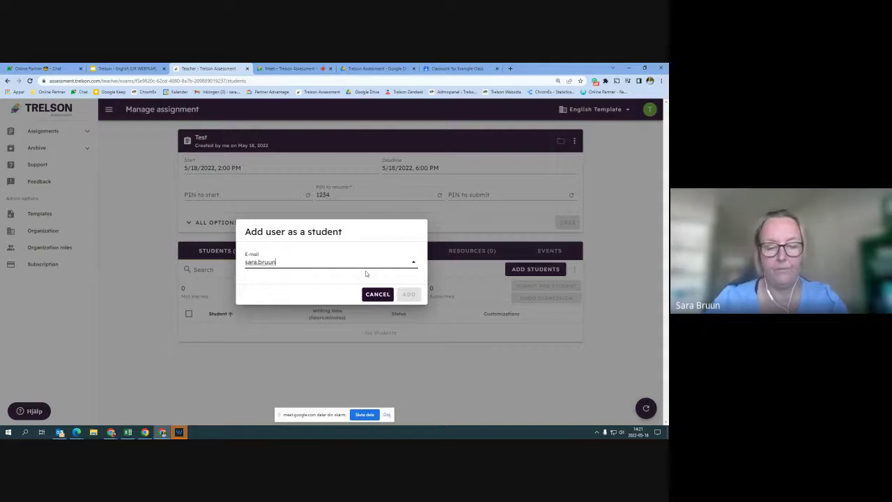
{"action": "key", "text": "ctrl+shift+Tab"}
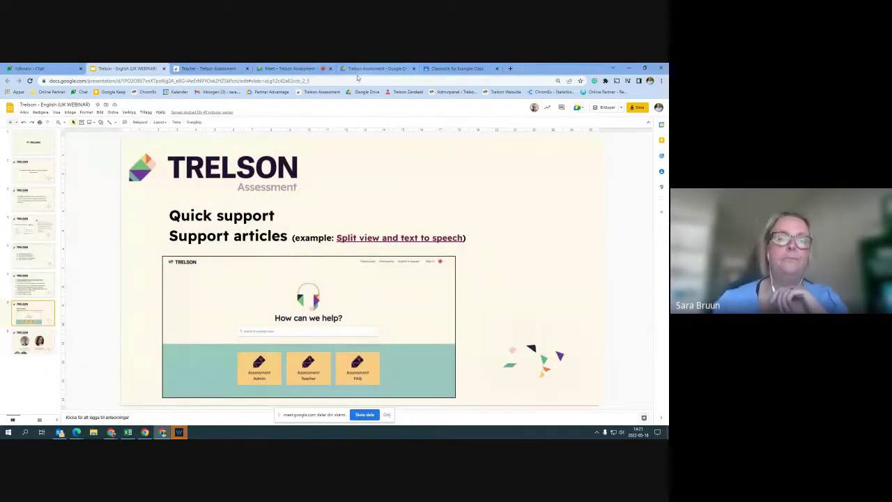
{"action": "left_click", "coordinate": [212, 68]}
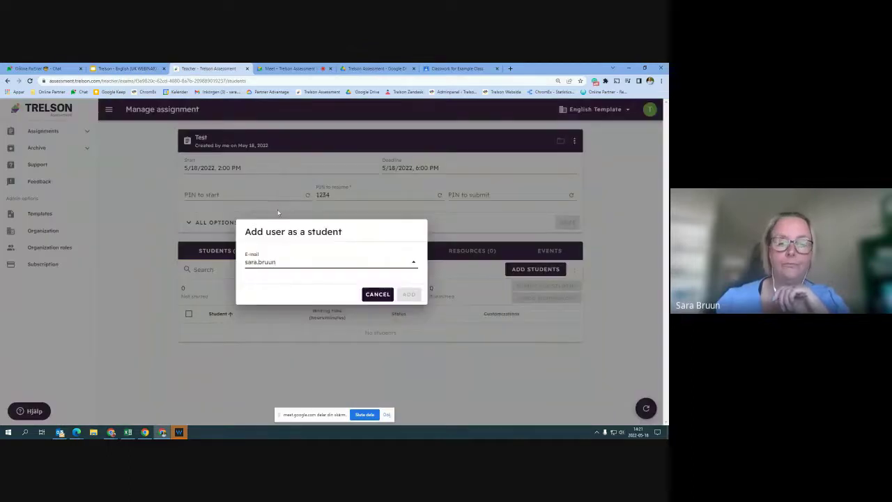
Search 'fir' instead, pick the suggested demo student e-mail and add them
{"action": "key", "text": "BackSpace"}
{"action": "key", "text": "BackSpace"}
{"action": "key", "text": "BackSpace"}
{"action": "key", "text": "BackSpace"}
{"action": "key", "text": "BackSpace"}
{"action": "key", "text": "BackSpace"}
{"action": "key", "text": "BackSpace"}
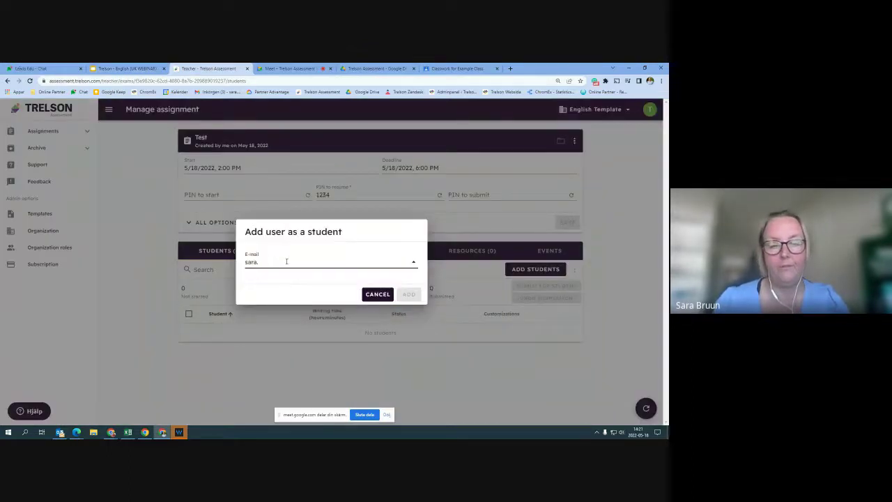
{"action": "key", "text": "BackSpace"}
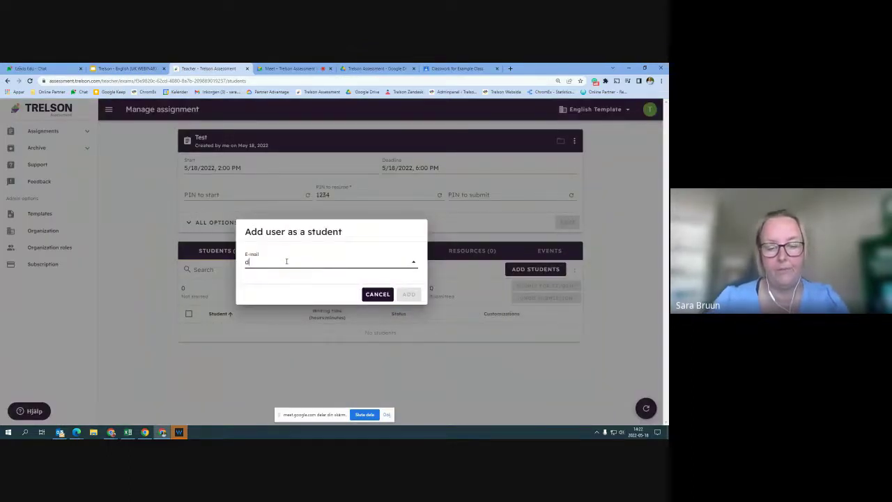
{"action": "type", "text": "d"}
{"action": "key", "text": "BackSpace"}
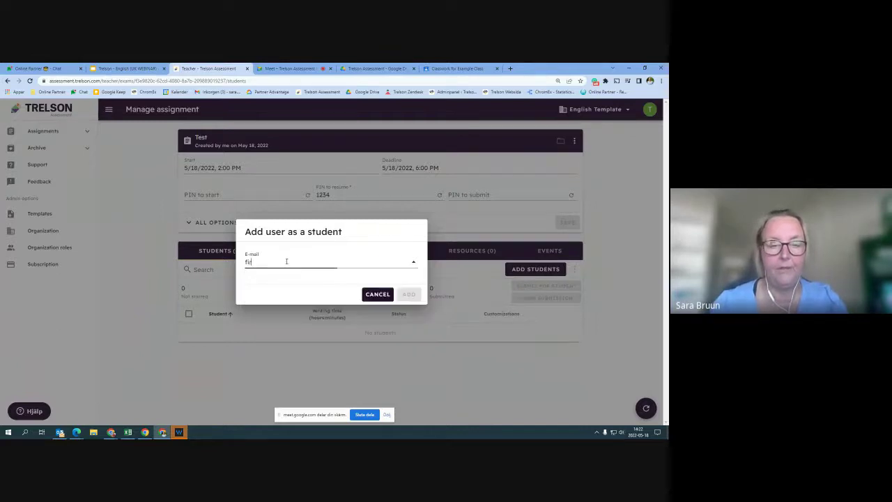
{"action": "type", "text": "fir"}
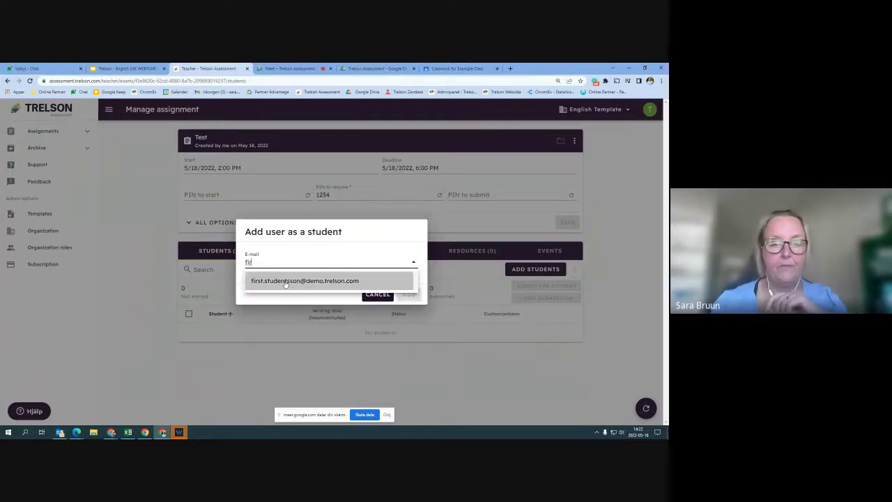
{"action": "left_click", "coordinate": [285, 281]}
{"action": "left_click", "coordinate": [408, 294]}
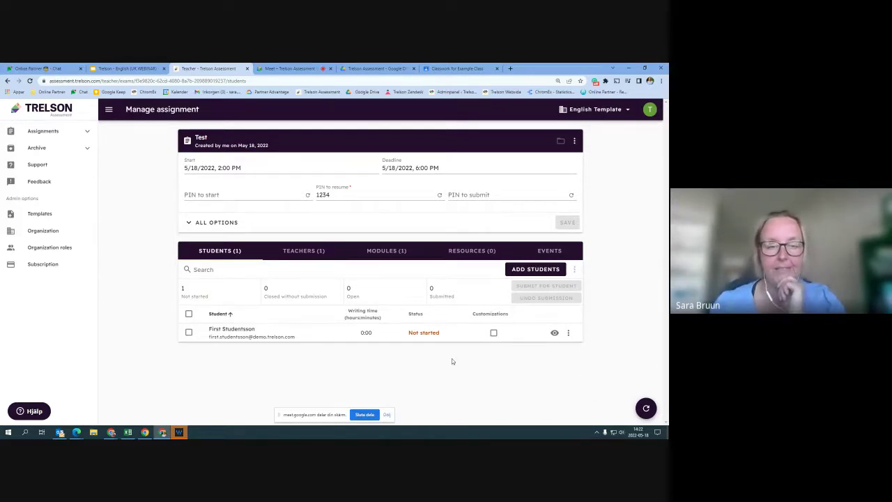
Go to the assignment's Resources tab and show the ADD RESOURCE type list
{"action": "left_click", "coordinate": [304, 252]}
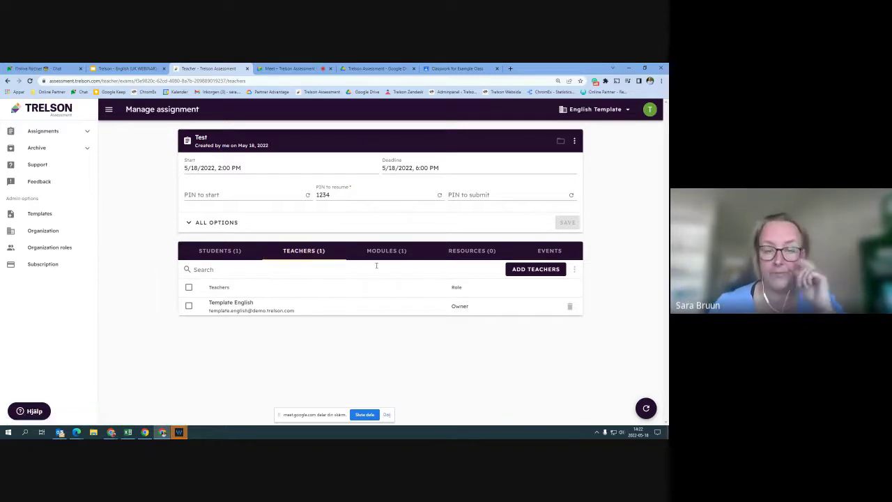
{"action": "left_click", "coordinate": [471, 253]}
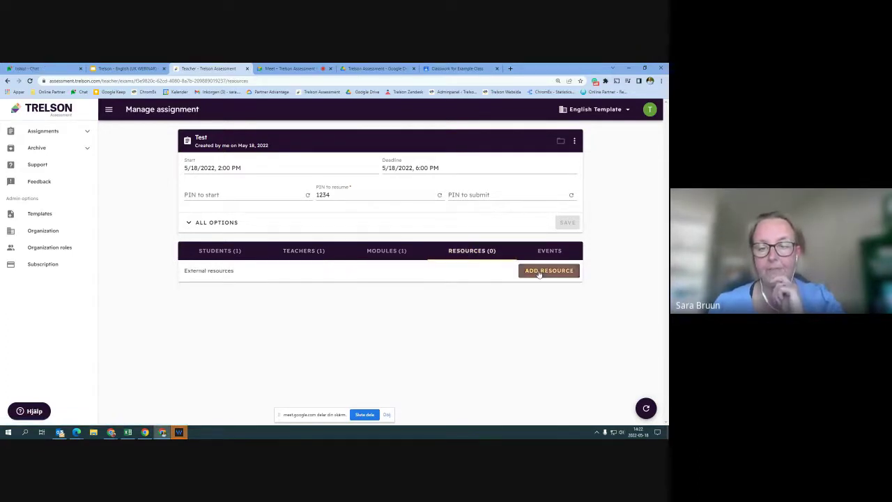
{"action": "left_click", "coordinate": [538, 273]}
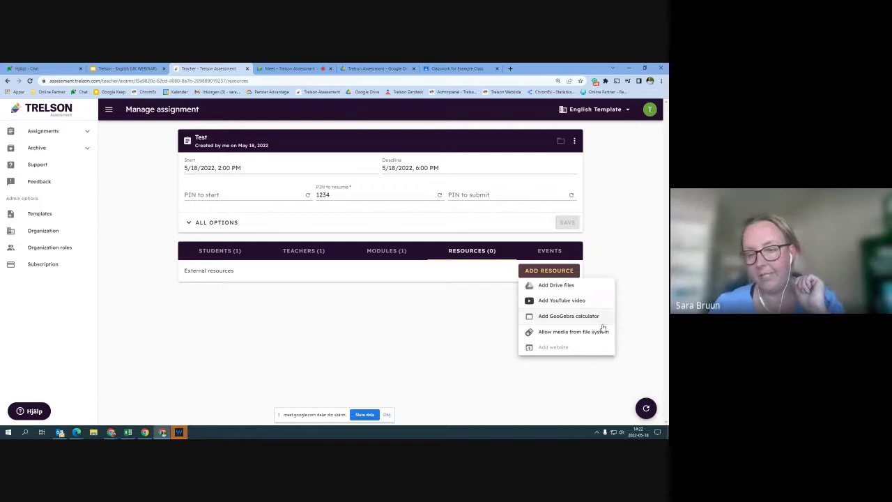
{"action": "mouse_move", "coordinate": [568, 348]}
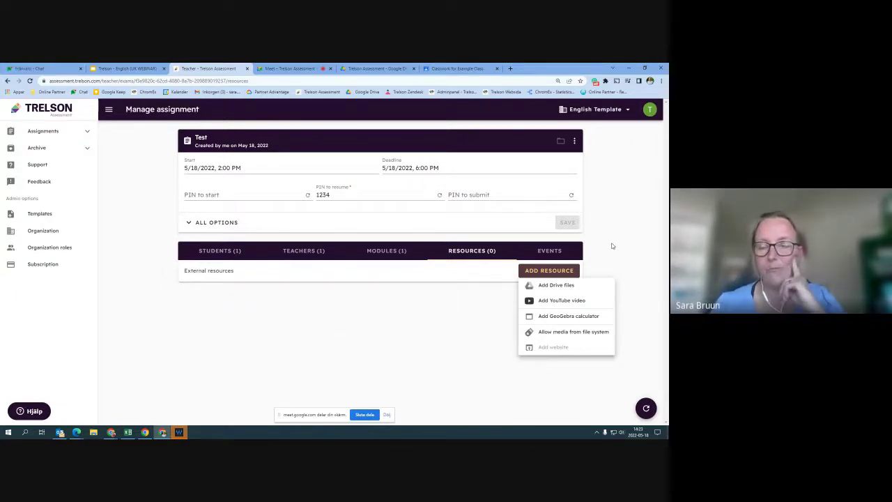
Add Drive file Hh as a resource, converted to PDF with text-to-speech support
{"action": "left_click", "coordinate": [553, 286]}
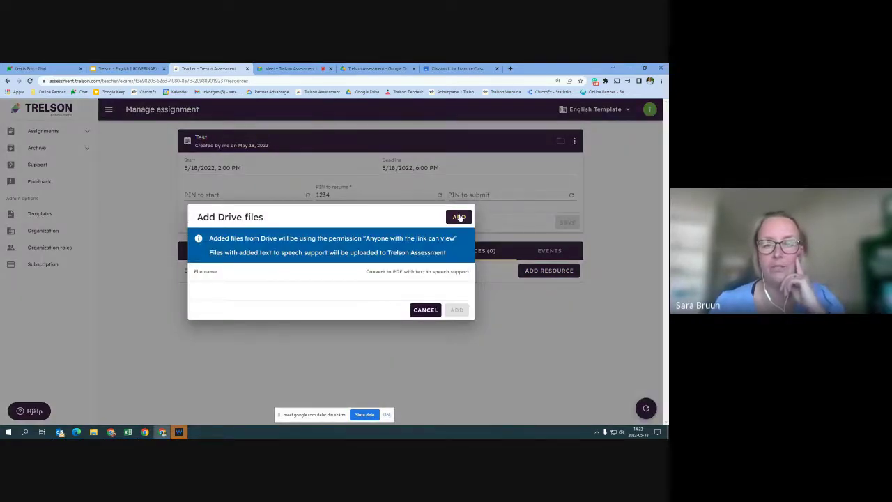
{"action": "left_click", "coordinate": [459, 217]}
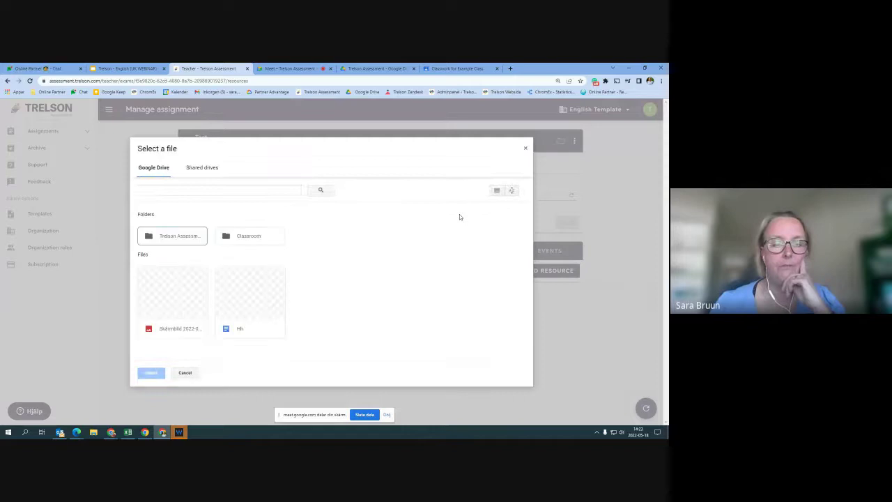
{"action": "left_click", "coordinate": [258, 329]}
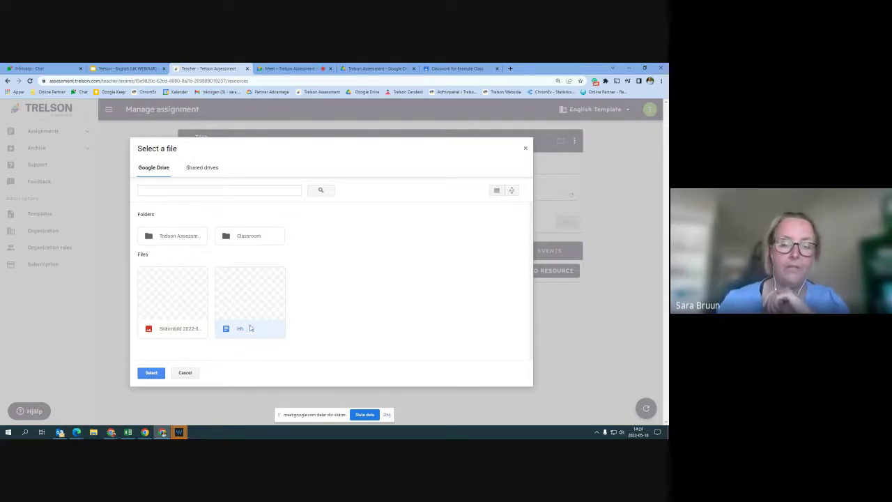
{"action": "left_click", "coordinate": [151, 373]}
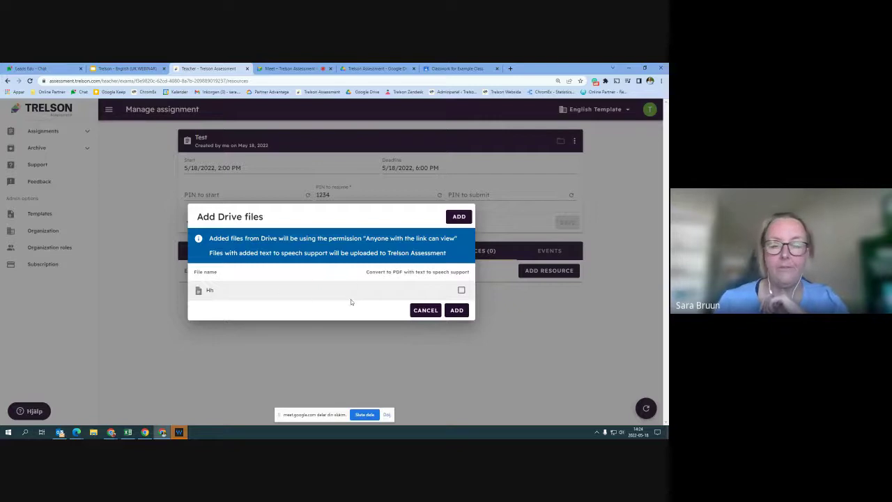
{"action": "left_click", "coordinate": [460, 289]}
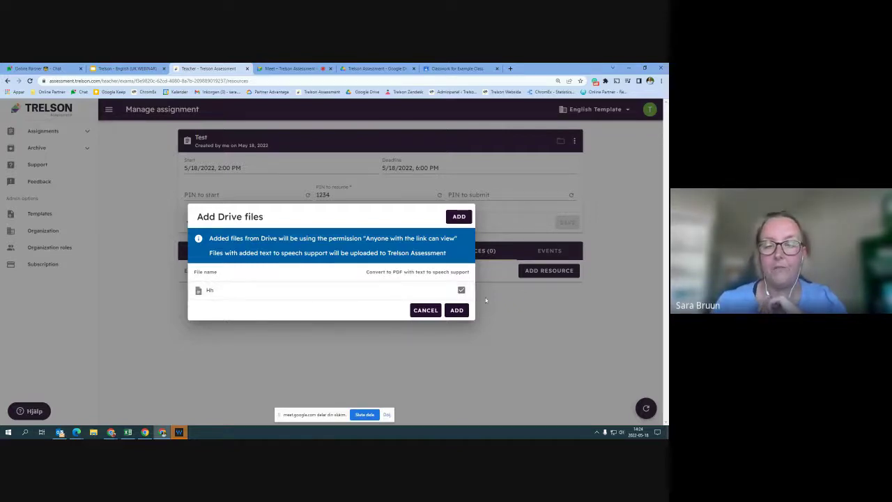
{"action": "left_click", "coordinate": [457, 310]}
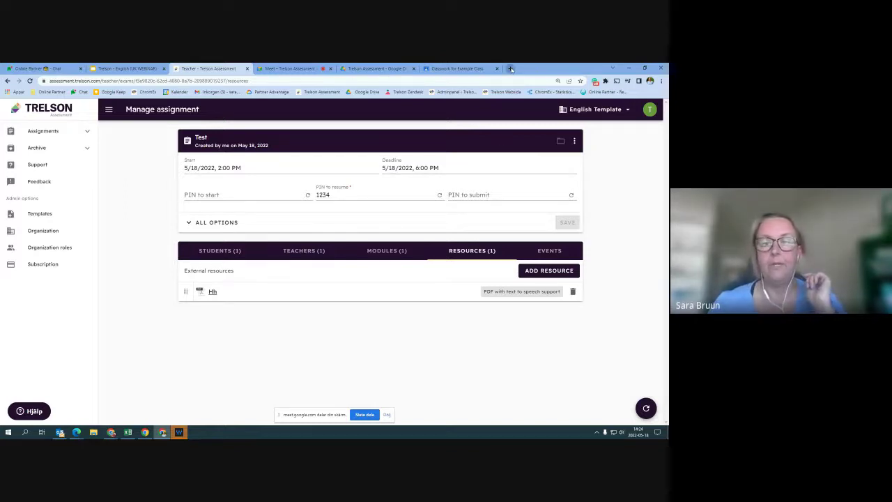
In a new tab, open the Trelson Assessment bookmark and choose I'm a Student
{"action": "left_click", "coordinate": [511, 68]}
{"action": "left_click", "coordinate": [472, 81]}
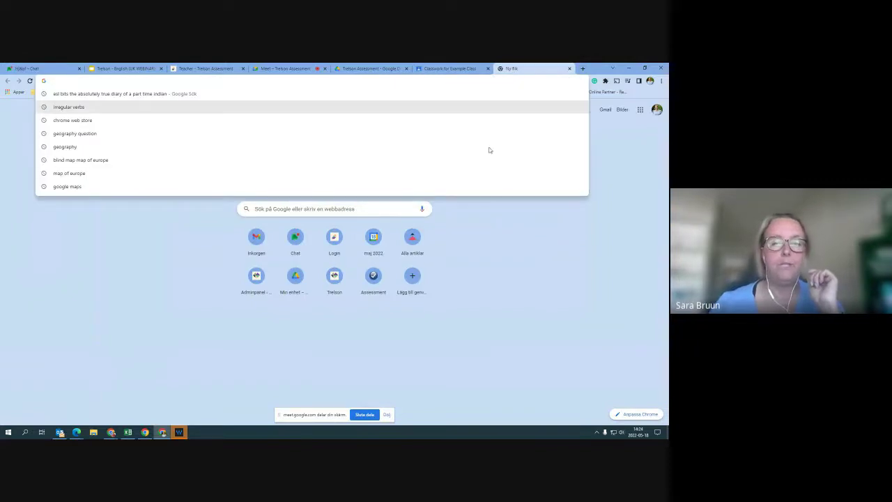
{"action": "left_click", "coordinate": [514, 234]}
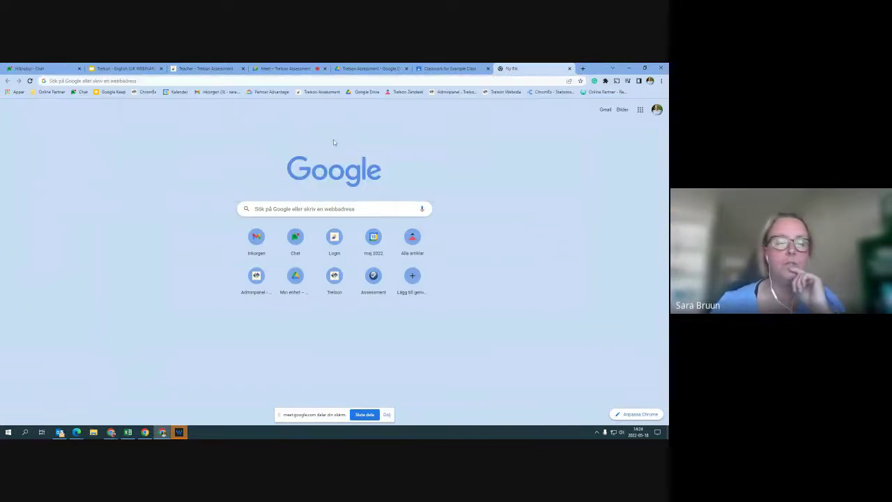
{"action": "left_click", "coordinate": [325, 93]}
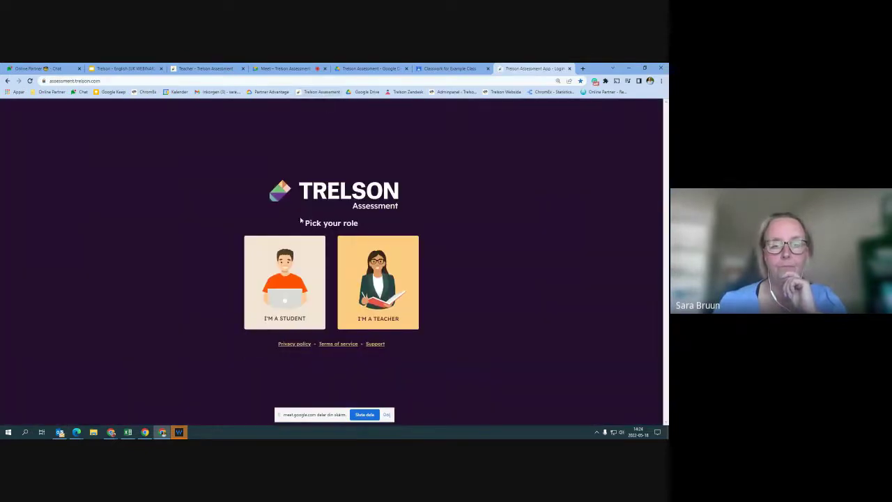
{"action": "left_click", "coordinate": [293, 259]}
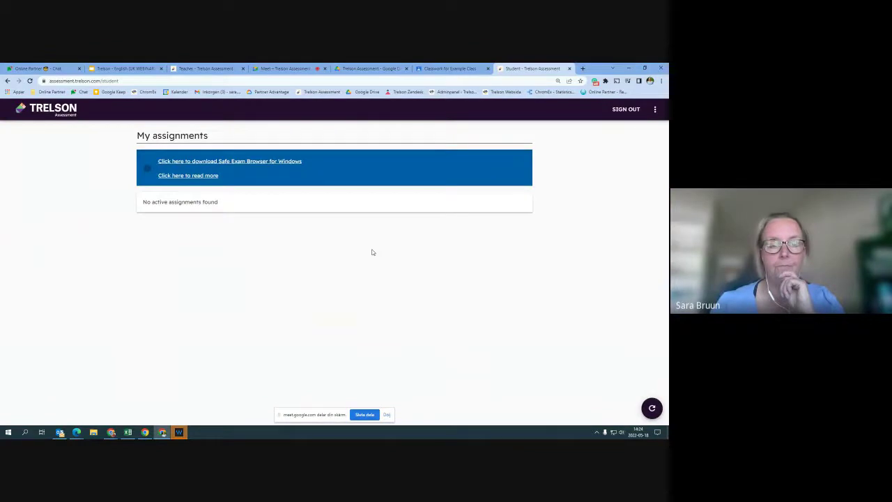
Retry the student Google sign-in with the demo student account, then open a blank tab
{"action": "left_click", "coordinate": [619, 110]}
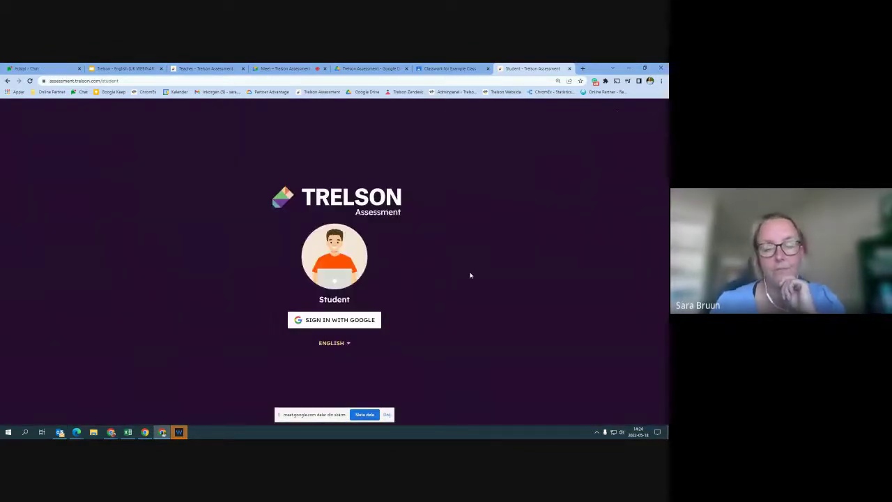
{"action": "left_click", "coordinate": [342, 319]}
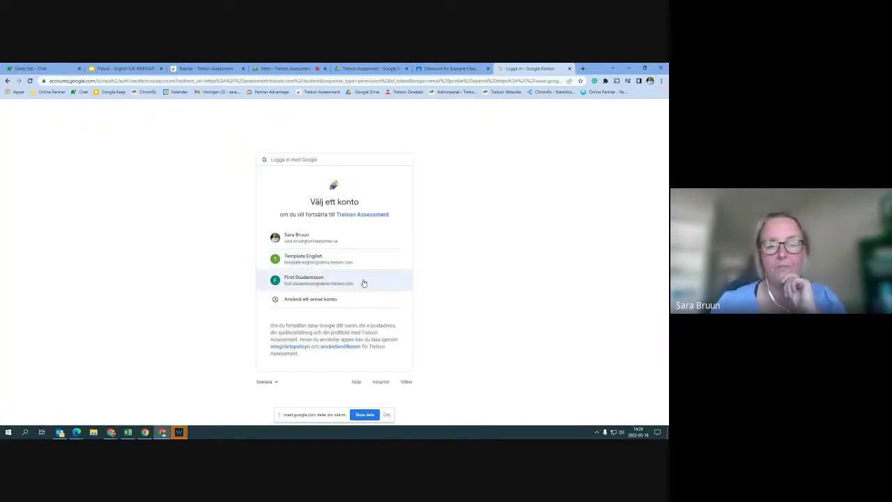
{"action": "left_click", "coordinate": [363, 282]}
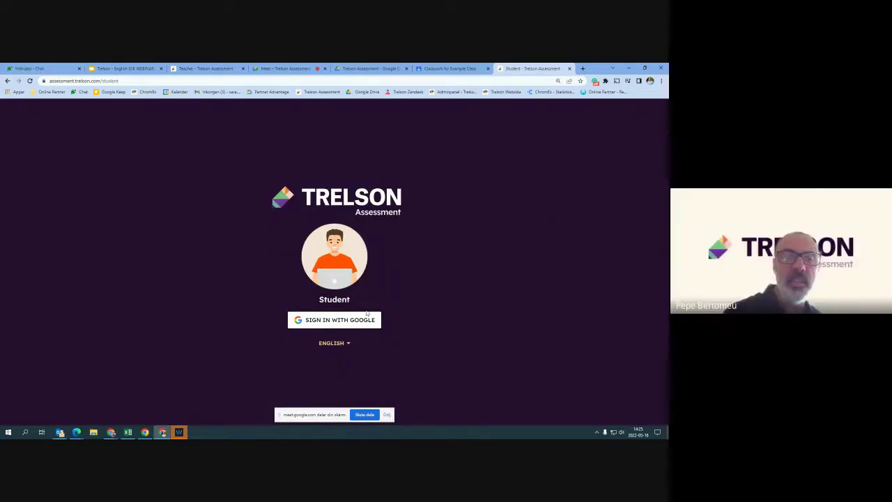
{"action": "left_click", "coordinate": [345, 321]}
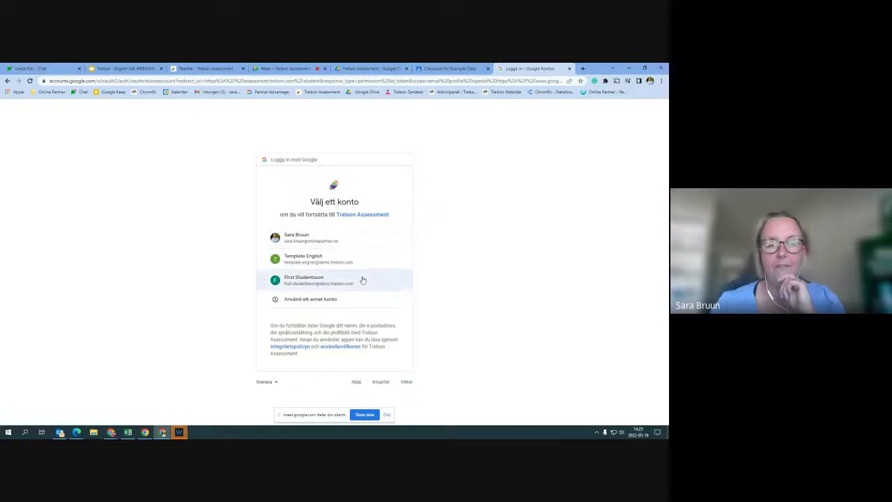
{"action": "left_click", "coordinate": [362, 280]}
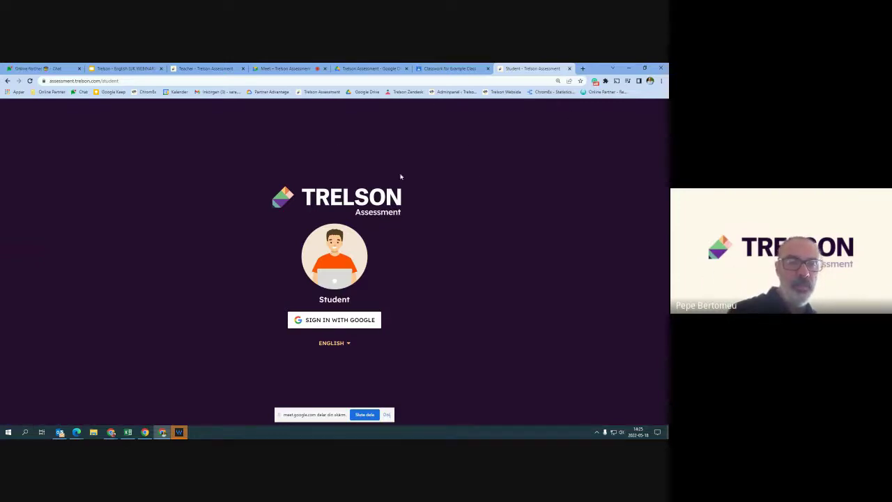
{"action": "left_click", "coordinate": [583, 69]}
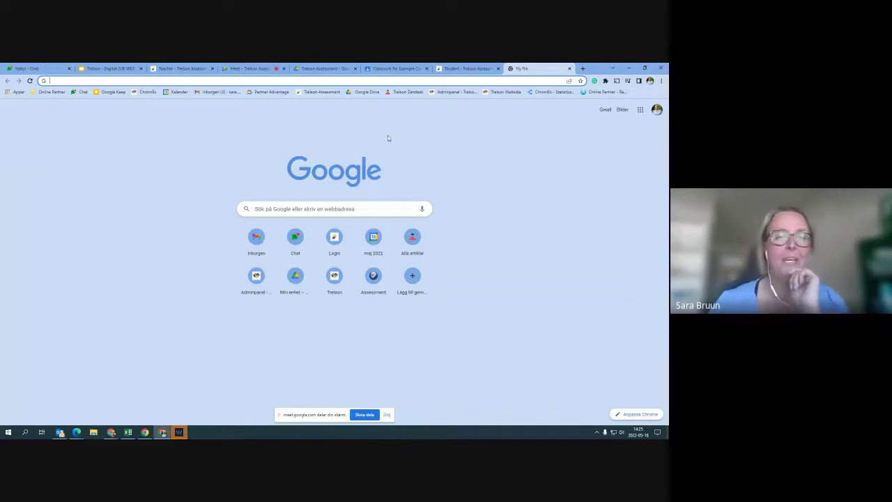
Back on the teacher tab, dismiss Organizations and sign in with Google as the template teacher
{"action": "left_click", "coordinate": [193, 69]}
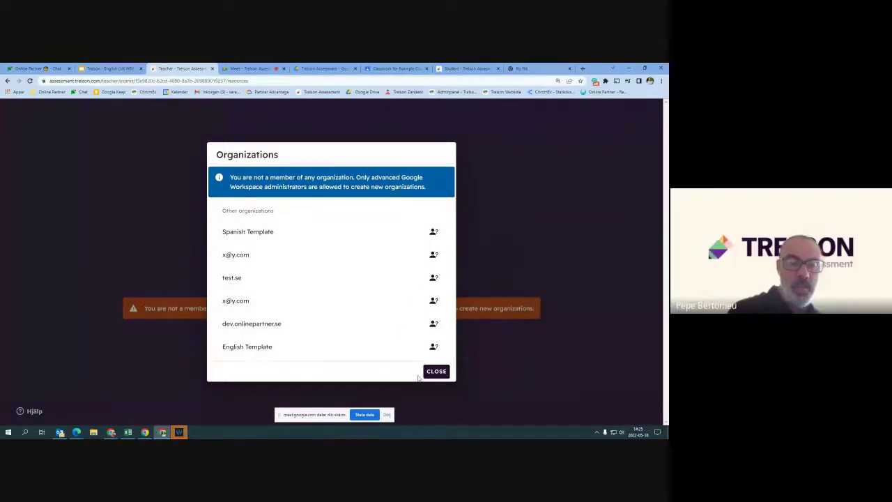
{"action": "left_click", "coordinate": [436, 370]}
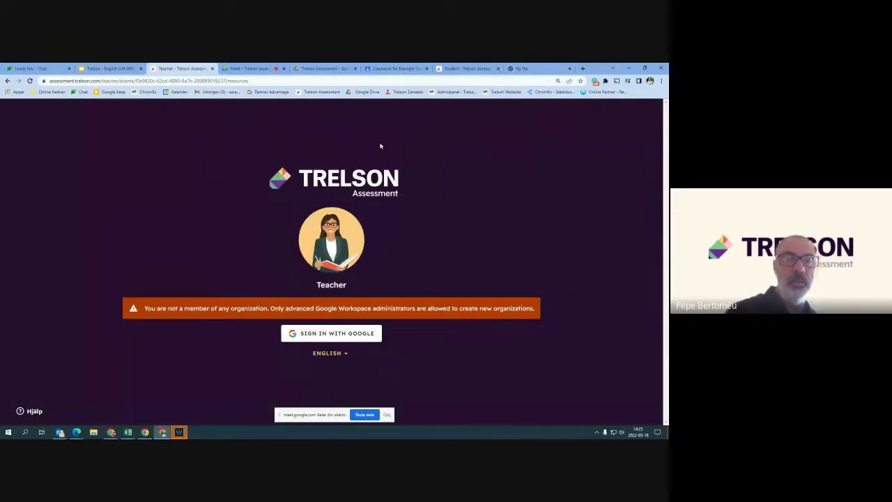
{"action": "left_click", "coordinate": [268, 69]}
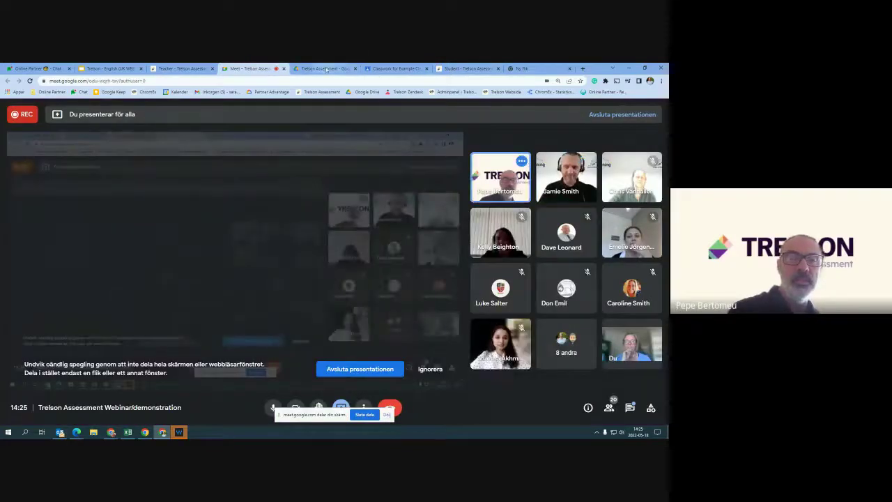
{"action": "left_click", "coordinate": [184, 68]}
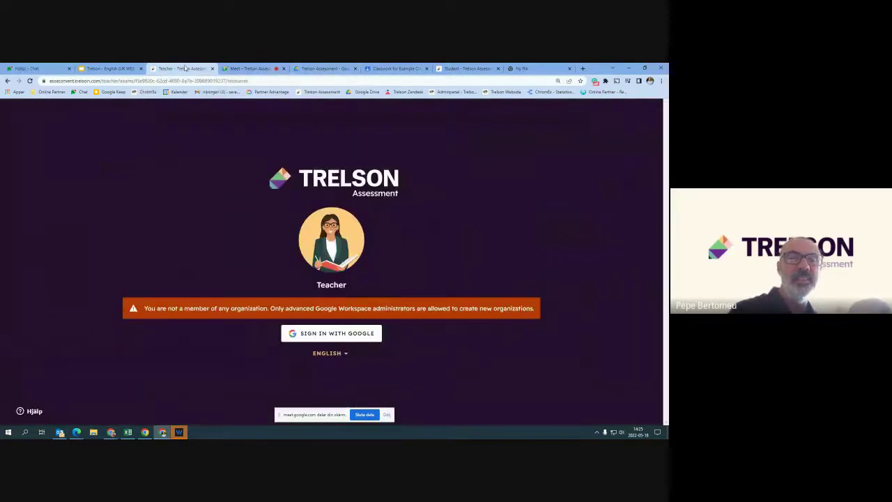
{"action": "left_click", "coordinate": [337, 334]}
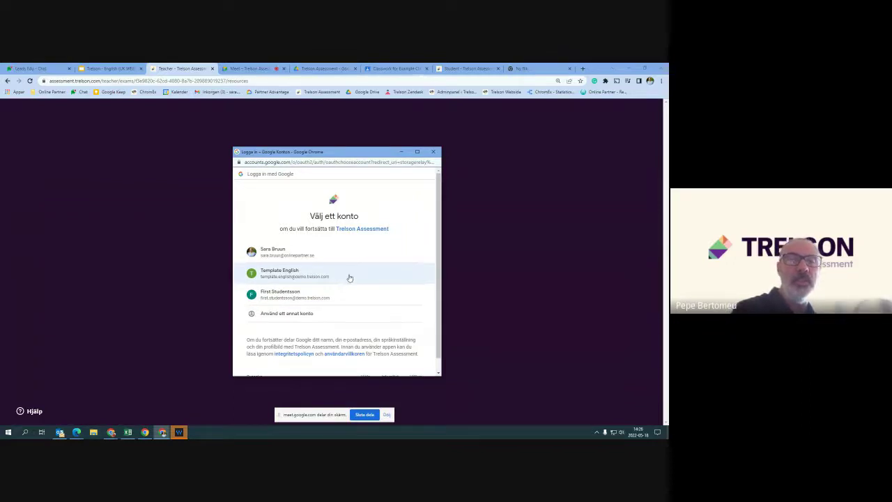
{"action": "left_click", "coordinate": [348, 277]}
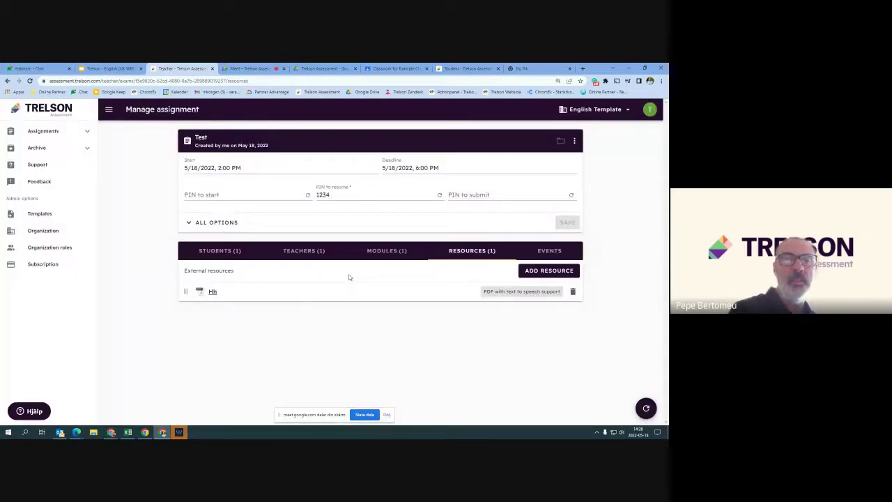
Show Test's students and ADD STUDENTS options, check Organizations, then return to the Meet call
{"action": "left_click", "coordinate": [224, 252]}
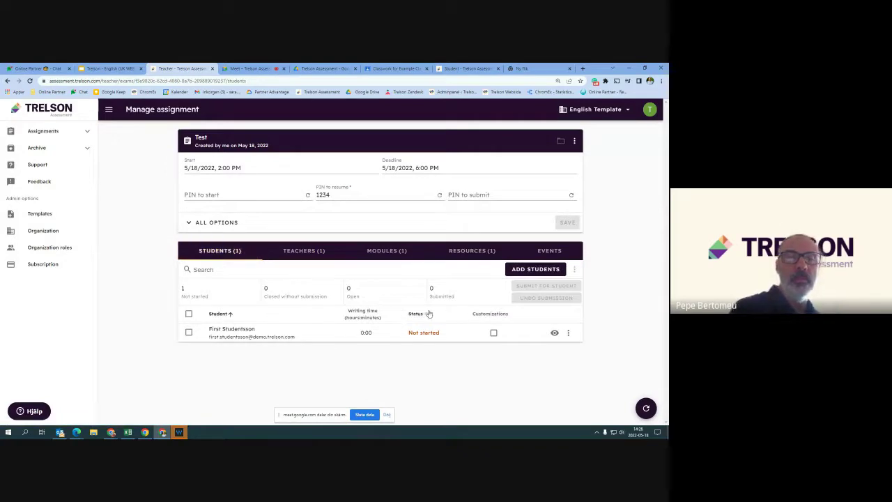
{"action": "left_click", "coordinate": [527, 273]}
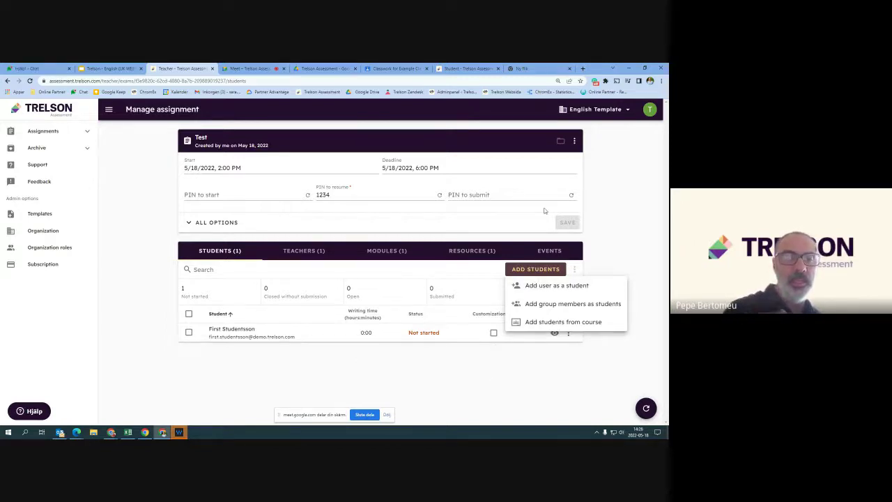
{"action": "left_click", "coordinate": [627, 112]}
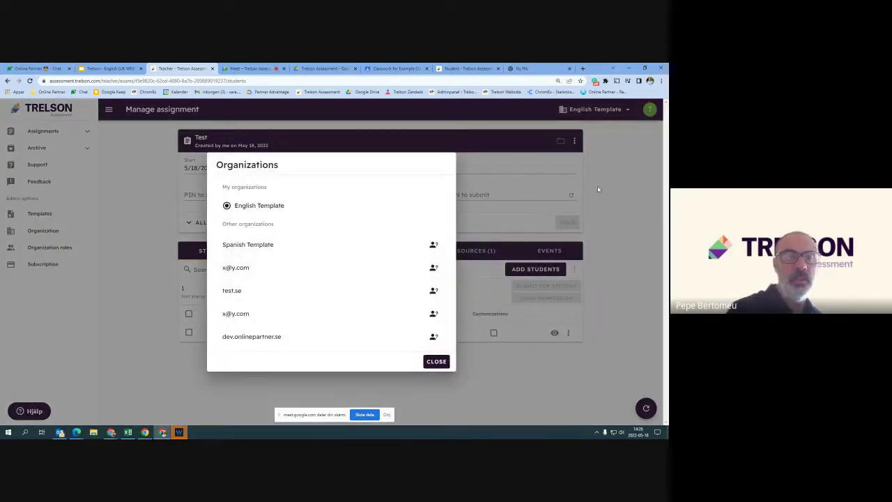
{"action": "left_click", "coordinate": [436, 361]}
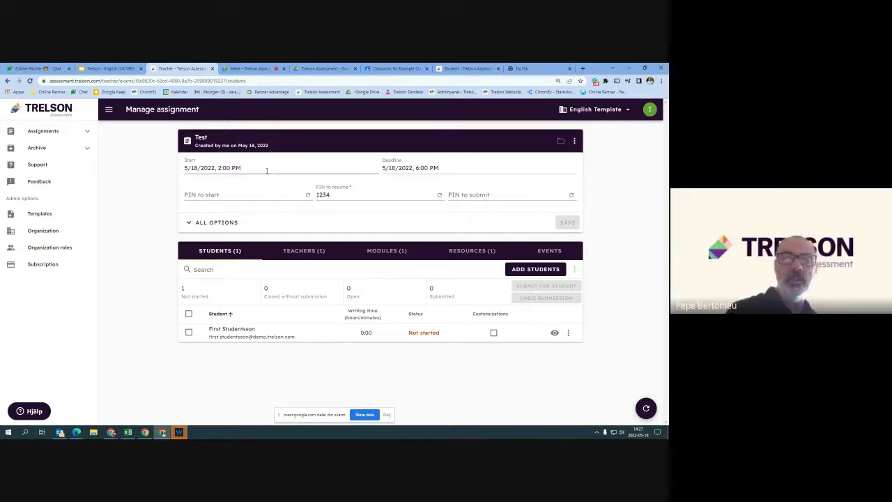
{"action": "left_click", "coordinate": [247, 68]}
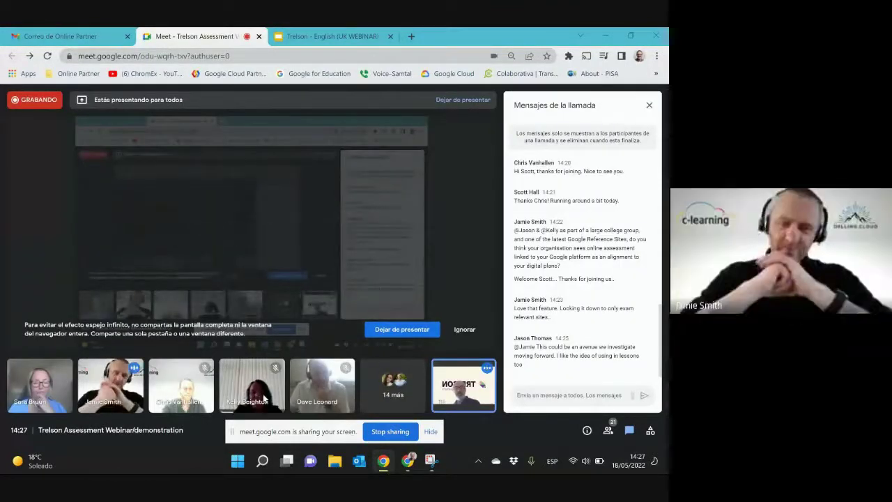
Close the webinar slides and open assessment.trelson.com as a teacher in a new tab
{"action": "left_click", "coordinate": [334, 36]}
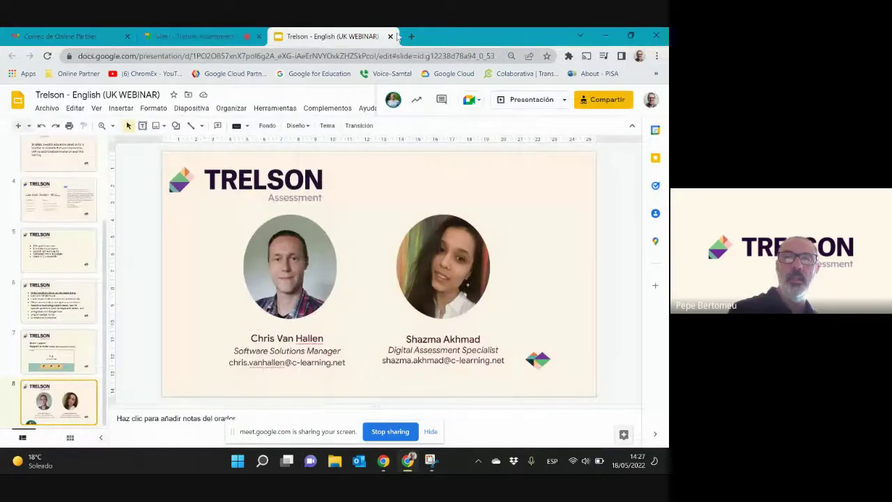
{"action": "left_click", "coordinate": [391, 36]}
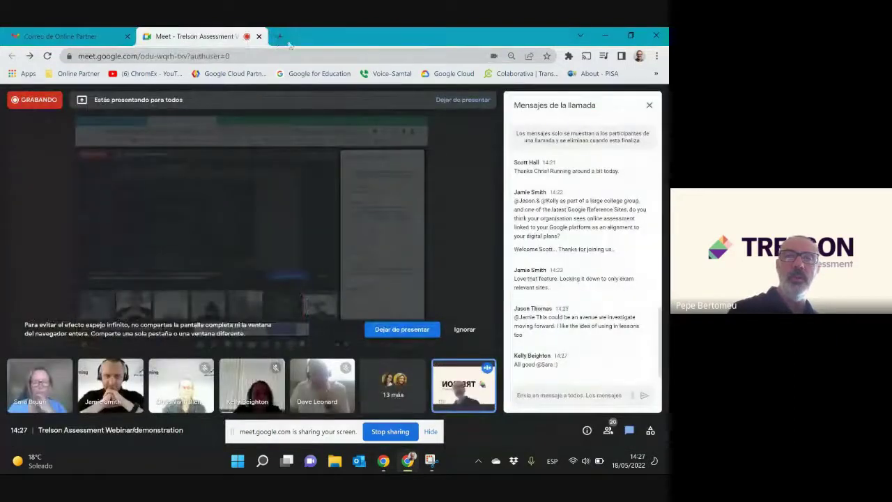
{"action": "left_click", "coordinate": [278, 36]}
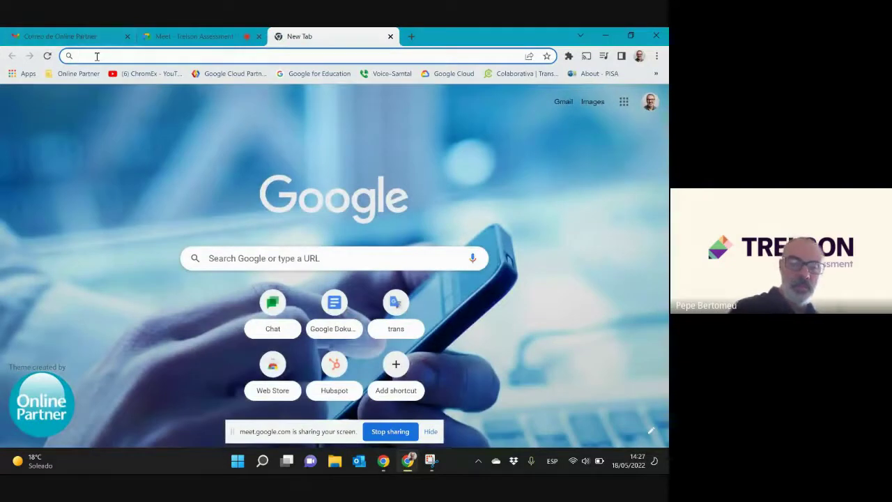
{"action": "type", "text": "assessment.trelson.com"}
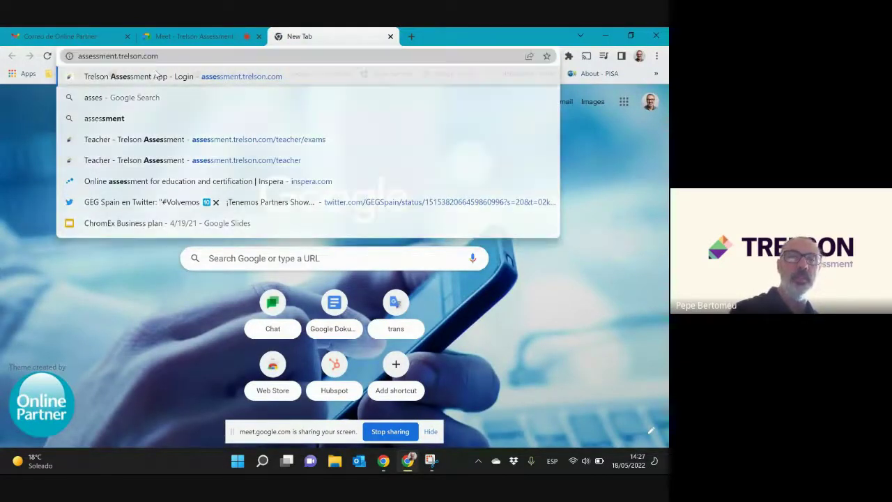
{"action": "key", "text": "Return"}
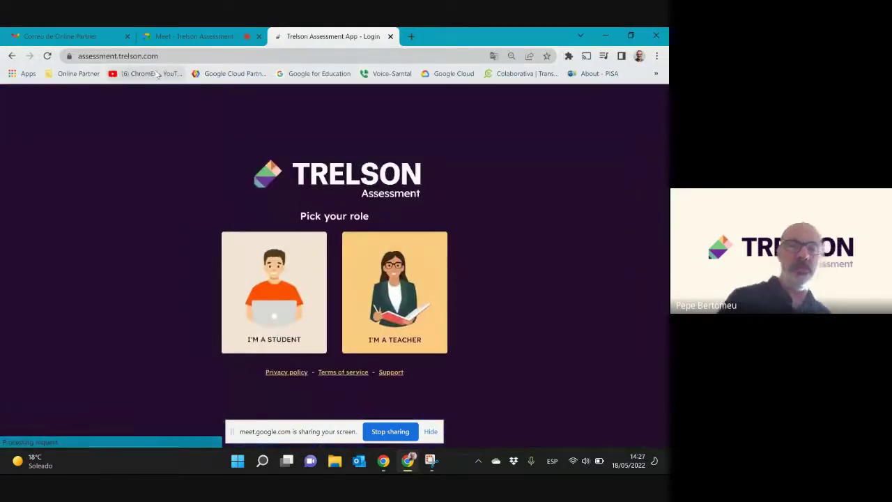
{"action": "left_click", "coordinate": [376, 317]}
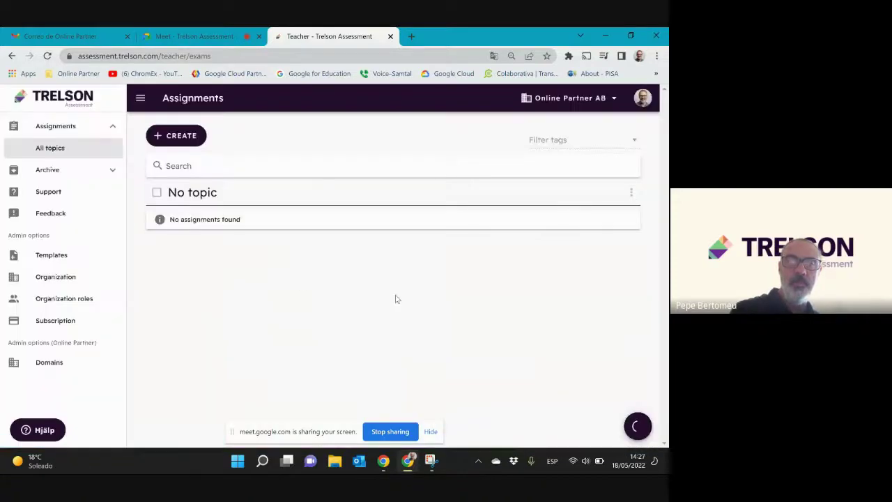
Sign out of Trelson Assessment, sign back in with the Google account, and open CREATE
{"action": "left_click", "coordinate": [642, 98]}
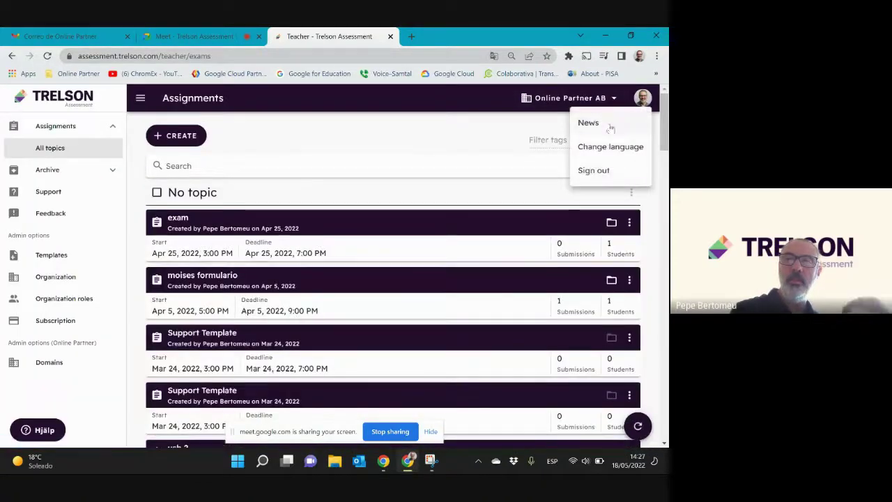
{"action": "left_click", "coordinate": [596, 171]}
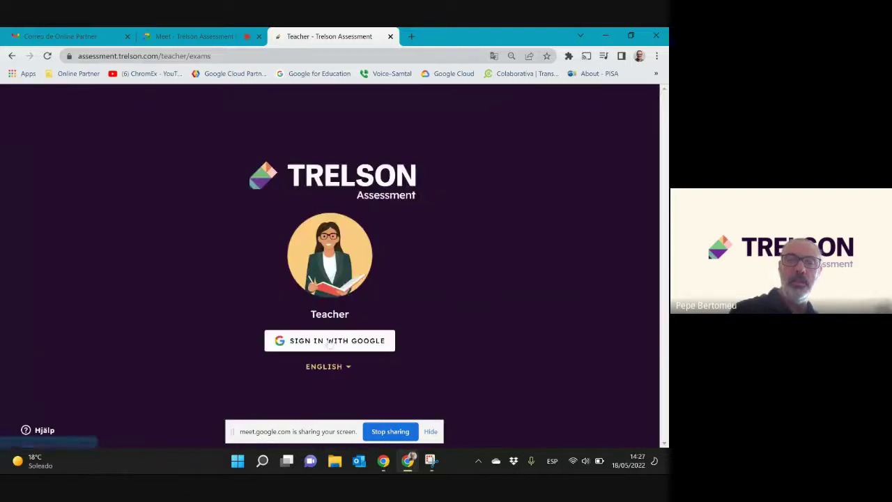
{"action": "left_click", "coordinate": [332, 339]}
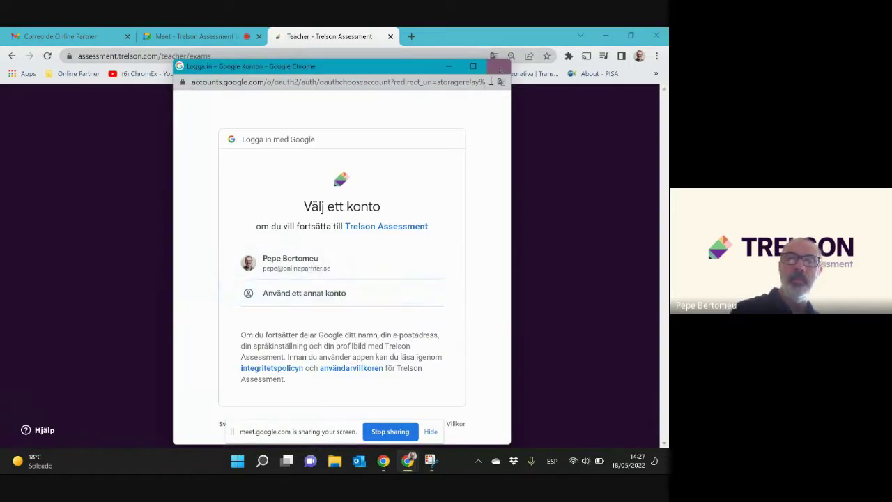
{"action": "left_click", "coordinate": [300, 270]}
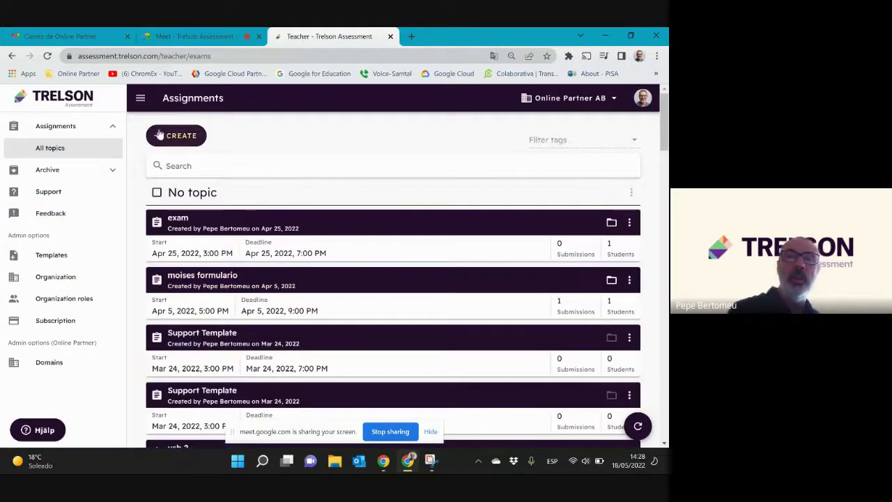
{"action": "left_click", "coordinate": [192, 137]}
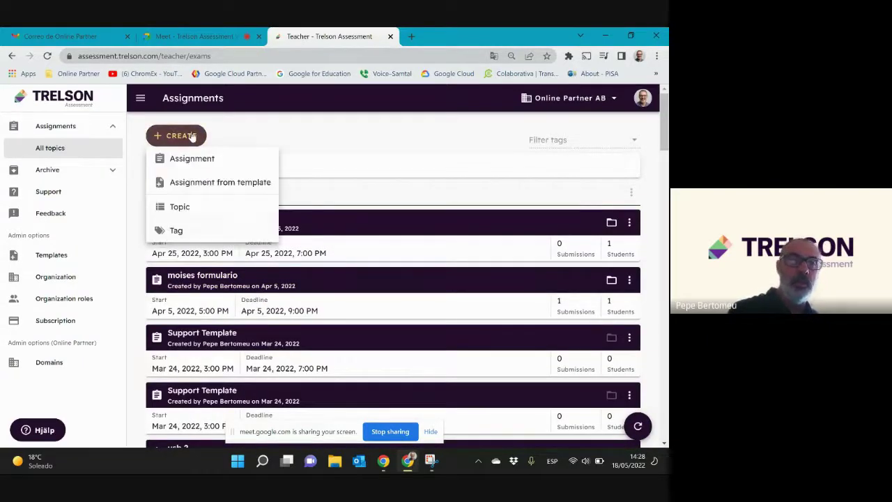
Start a new assignment named 'uk we'
{"action": "left_click", "coordinate": [216, 159]}
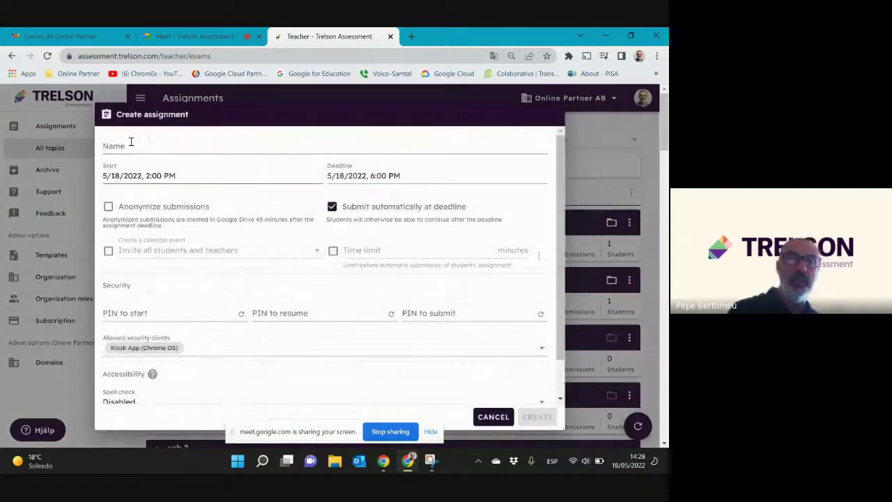
{"action": "left_click", "coordinate": [142, 151]}
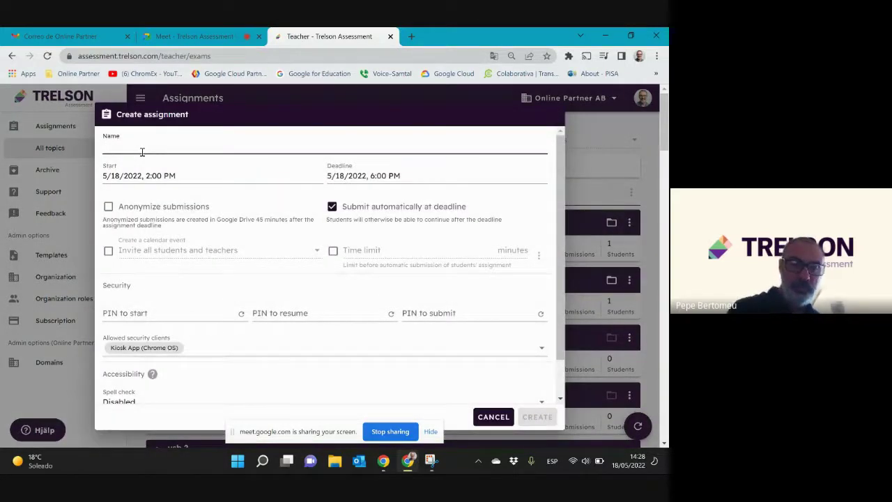
{"action": "type", "text": "ul "}
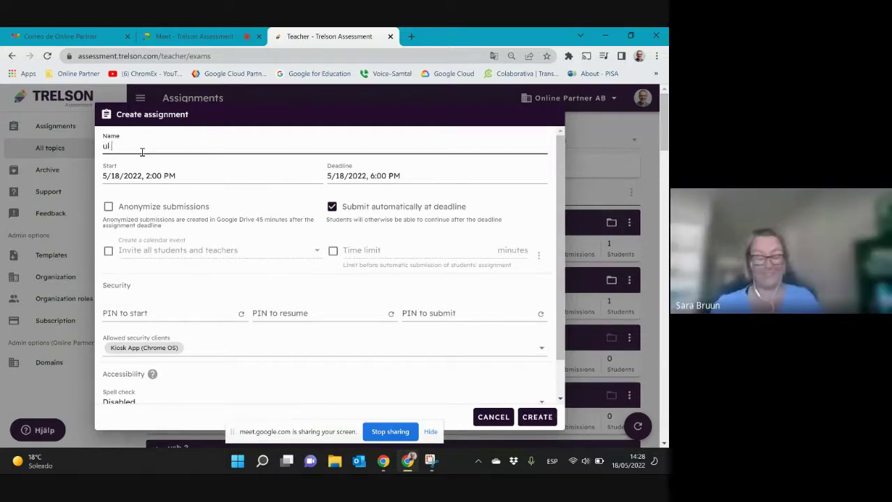
{"action": "type", "text": "we"}
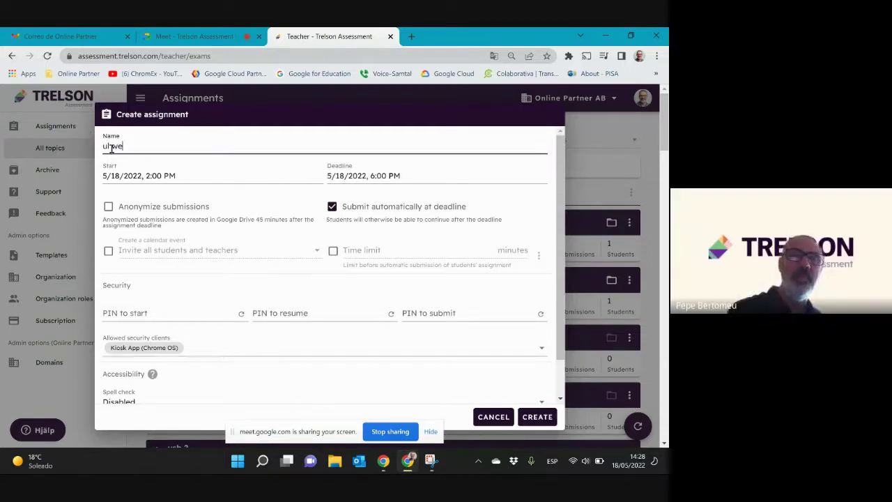
{"action": "left_click", "coordinate": [111, 148]}
{"action": "key", "text": "BackSpace"}
{"action": "key", "text": "BackSpace"}
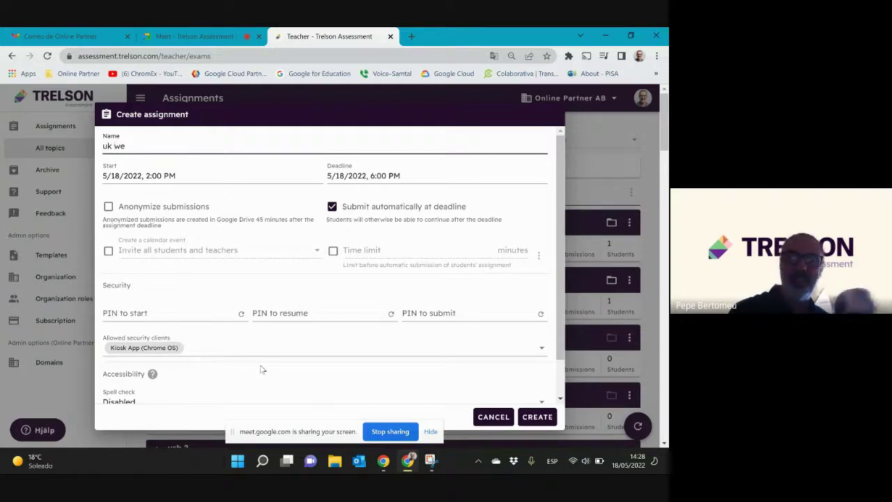
{"action": "scroll", "coordinate": [259, 368], "scroll_direction": "down", "scroll_amount": 1}
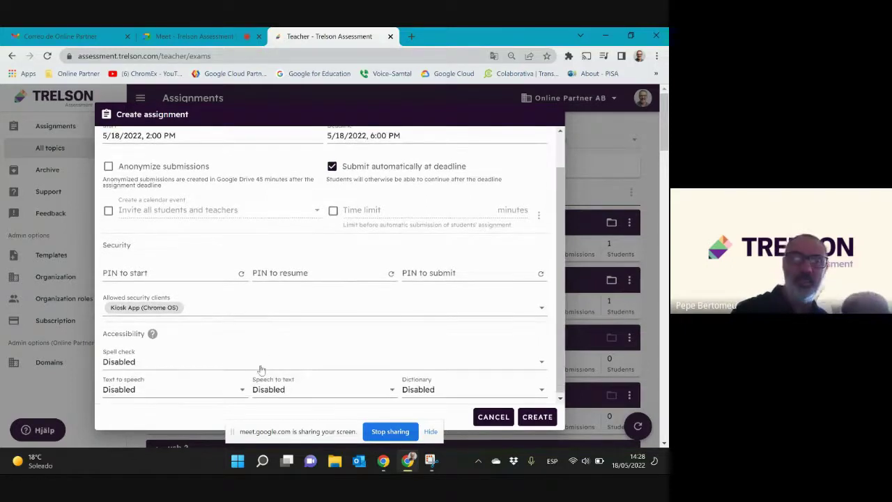
{"action": "left_click", "coordinate": [247, 310]}
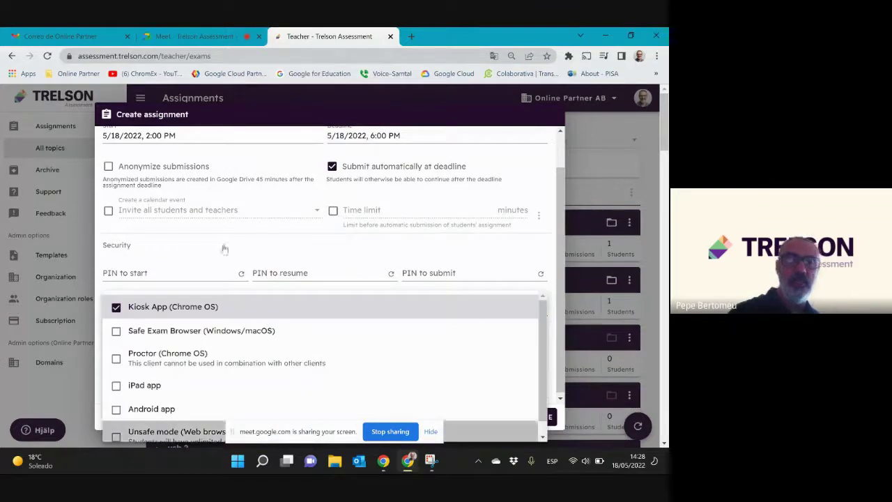
{"action": "left_click", "coordinate": [276, 275]}
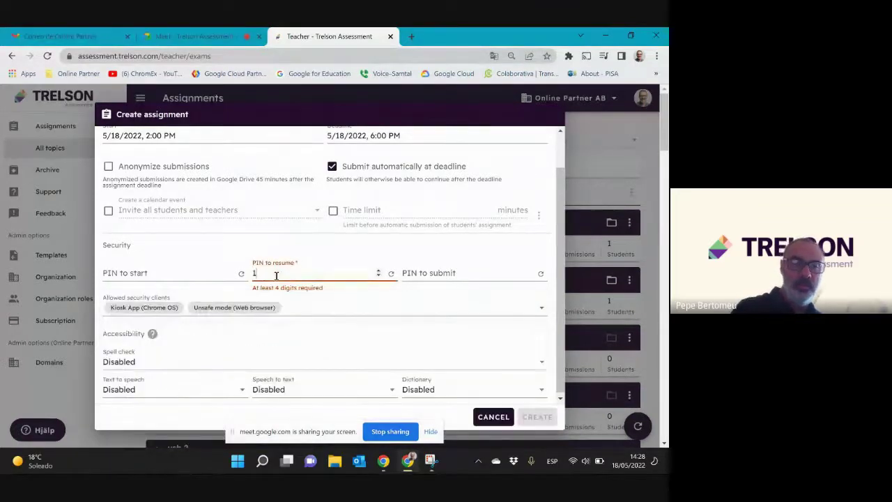
{"action": "type", "text": "1234"}
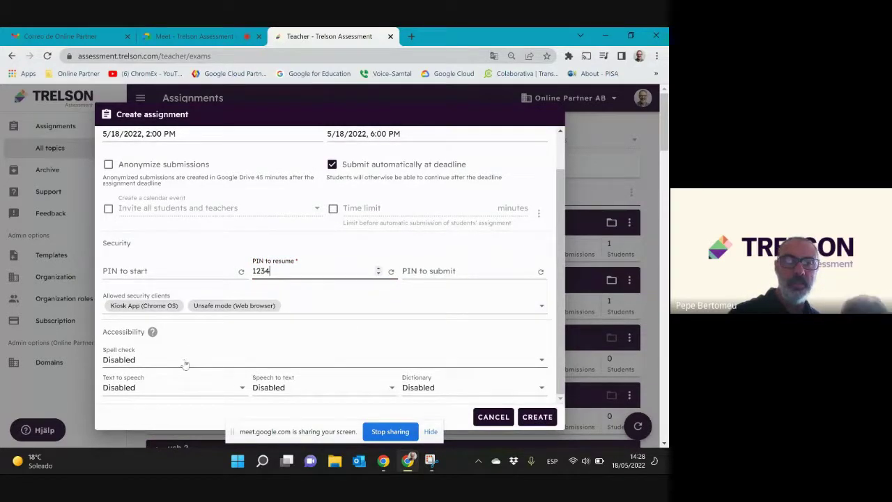
Set spell check and text-to-speech to English (British) and speech-to-text to English, then create it
{"action": "left_click", "coordinate": [185, 362]}
{"action": "left_click", "coordinate": [147, 426]}
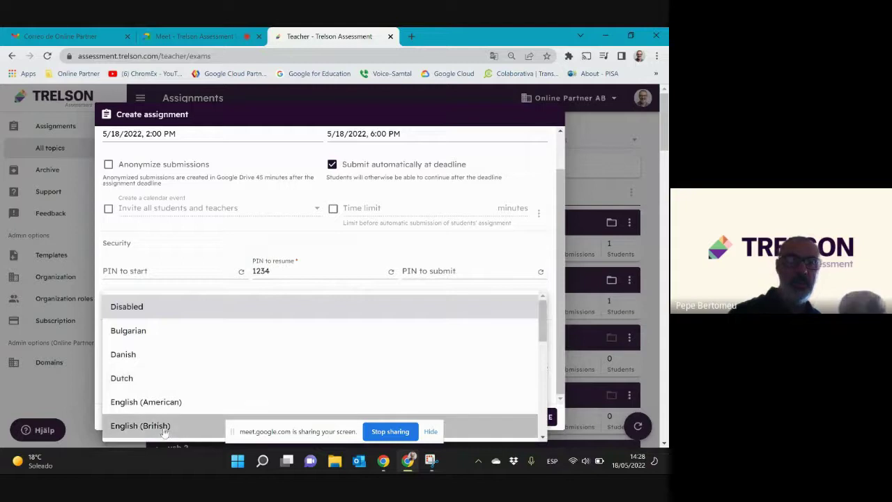
{"action": "left_click", "coordinate": [136, 387]}
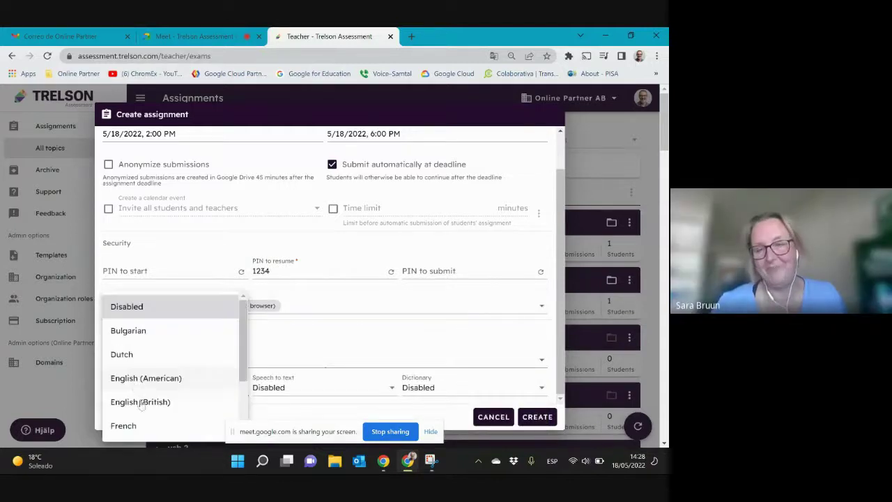
{"action": "left_click", "coordinate": [149, 402]}
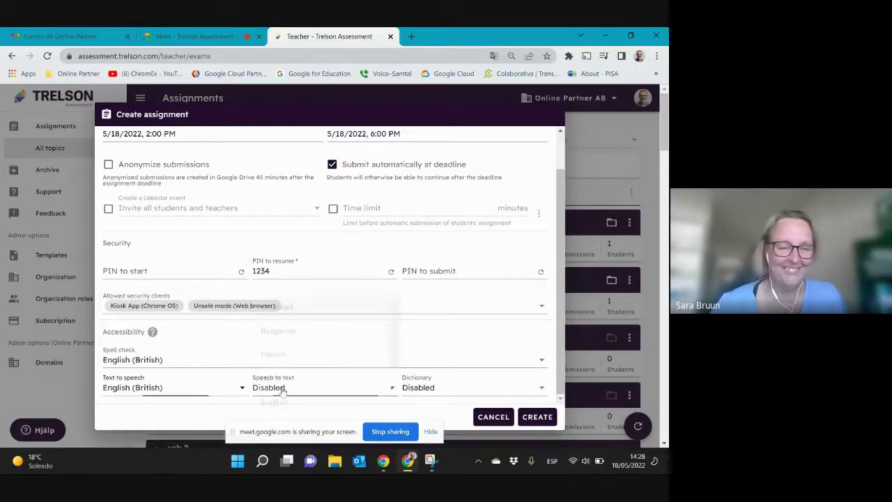
{"action": "left_click", "coordinate": [295, 385]}
{"action": "left_click", "coordinate": [282, 402]}
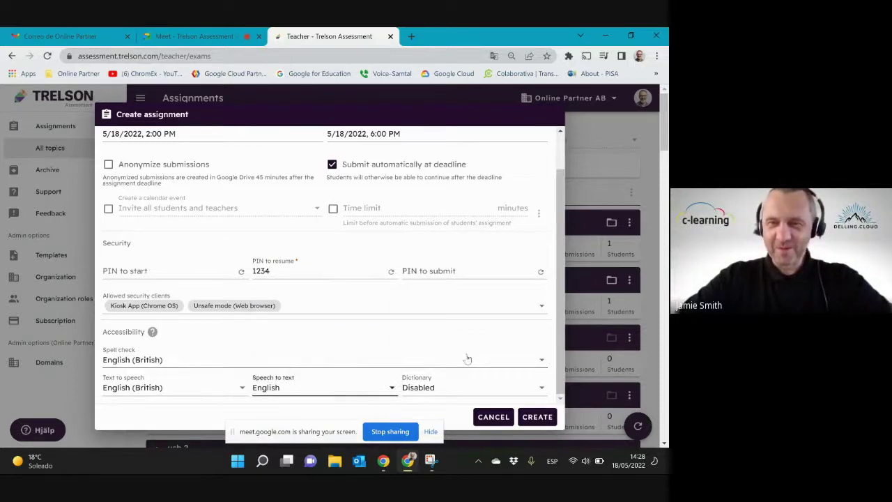
{"action": "left_click", "coordinate": [528, 421]}
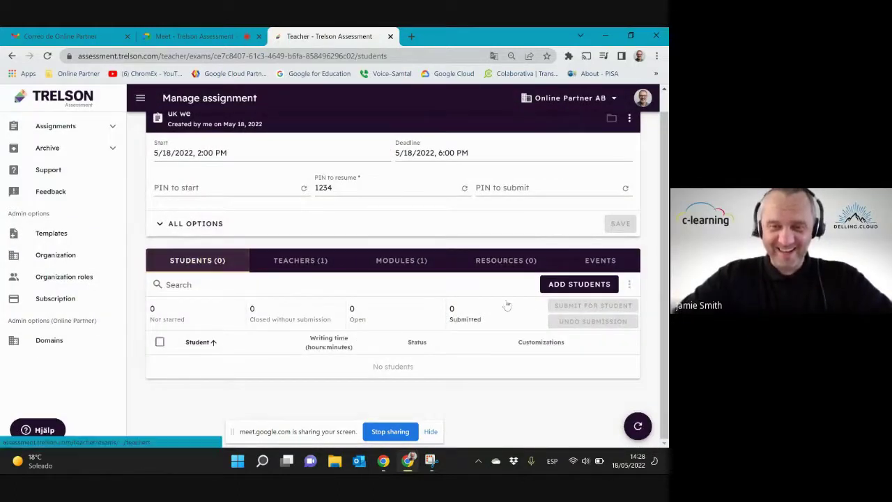
Add a student to uk we by choosing the suggested e-mail address
{"action": "left_click", "coordinate": [570, 286]}
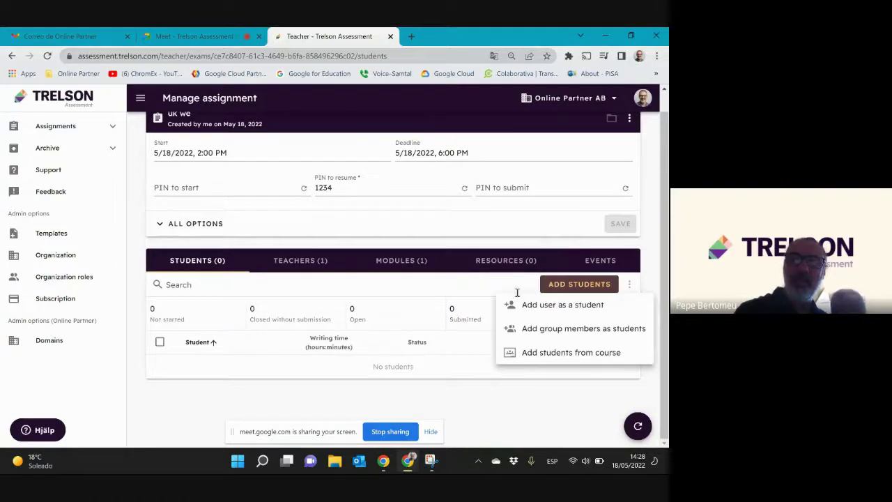
{"action": "left_click", "coordinate": [531, 307]}
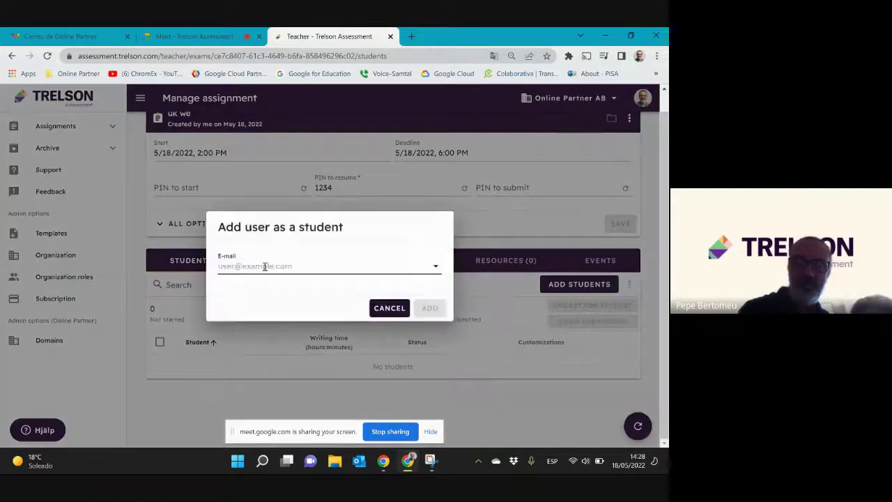
{"action": "type", "text": "pe"}
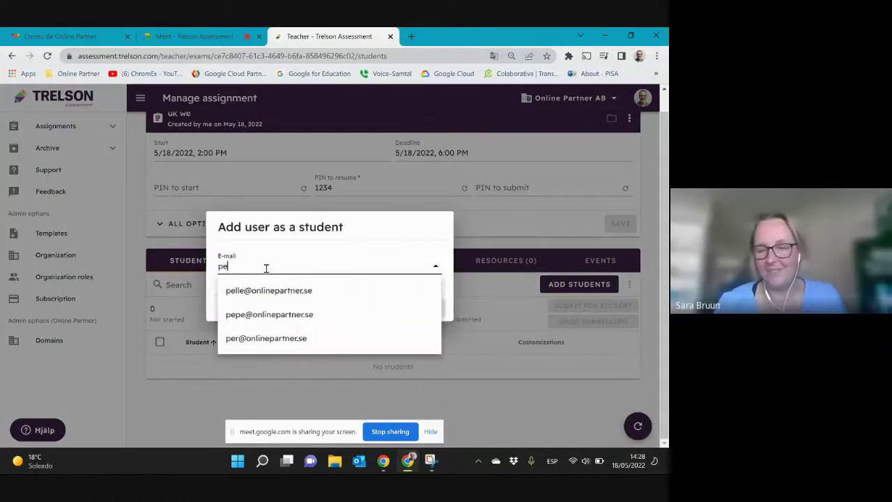
{"action": "left_click", "coordinate": [273, 315]}
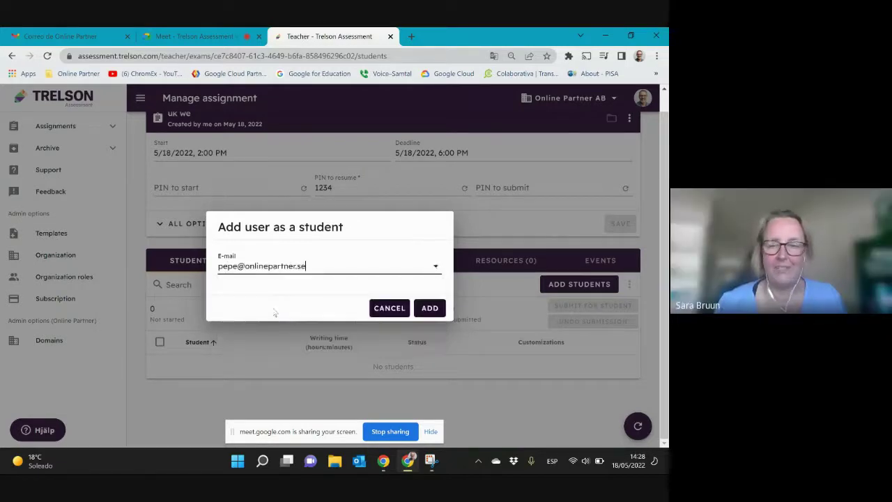
{"action": "left_click", "coordinate": [426, 307]}
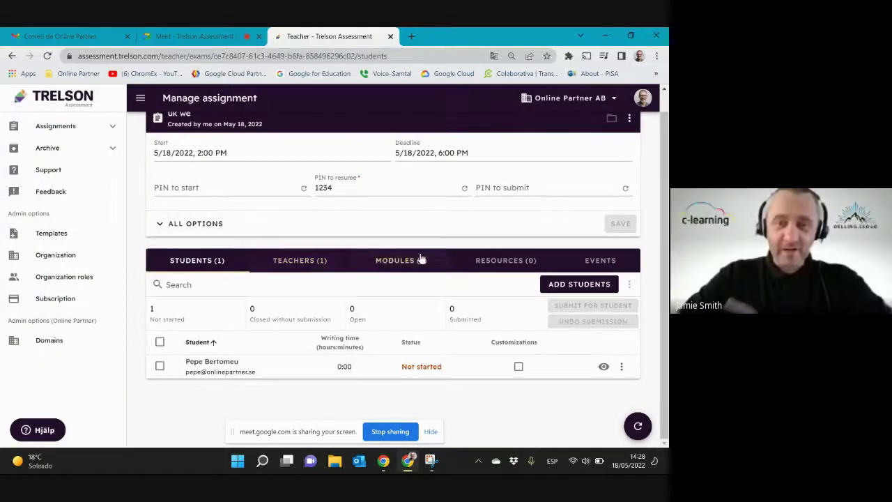
{"action": "left_click", "coordinate": [496, 261]}
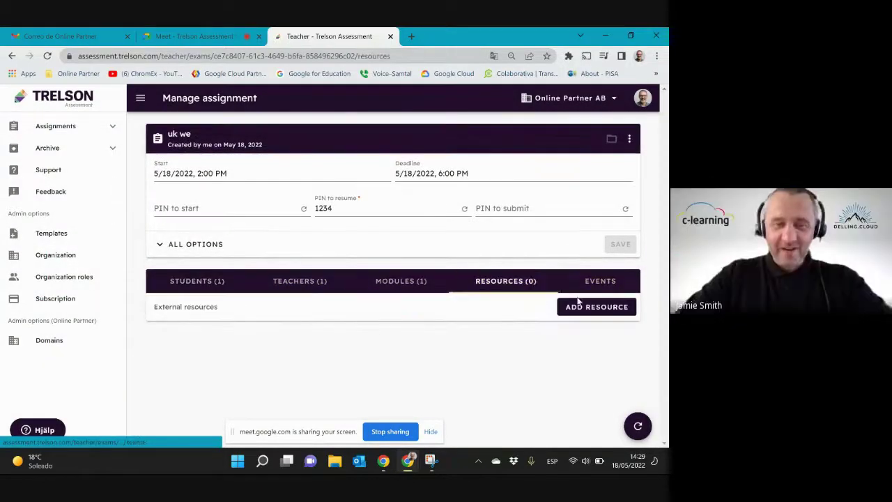
Add a second student from the e-mail suggestions and view the Resources tab
{"action": "left_click", "coordinate": [201, 283]}
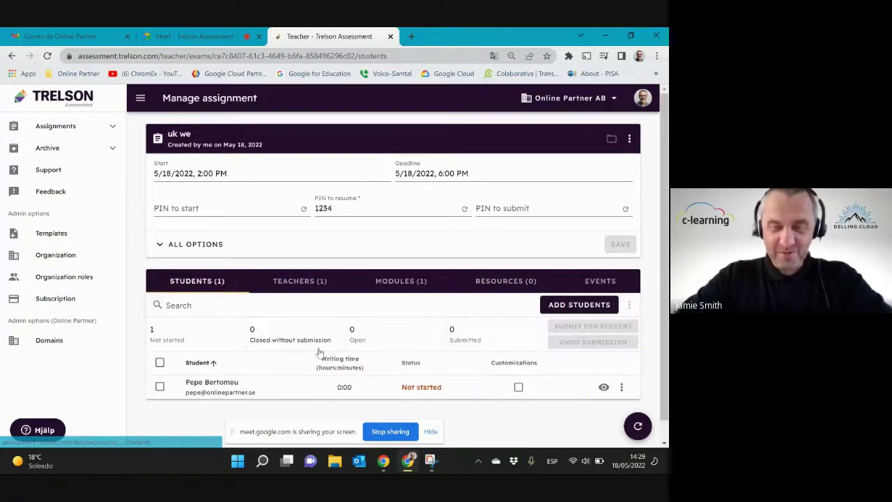
{"action": "left_click", "coordinate": [572, 304]}
{"action": "left_click", "coordinate": [543, 326]}
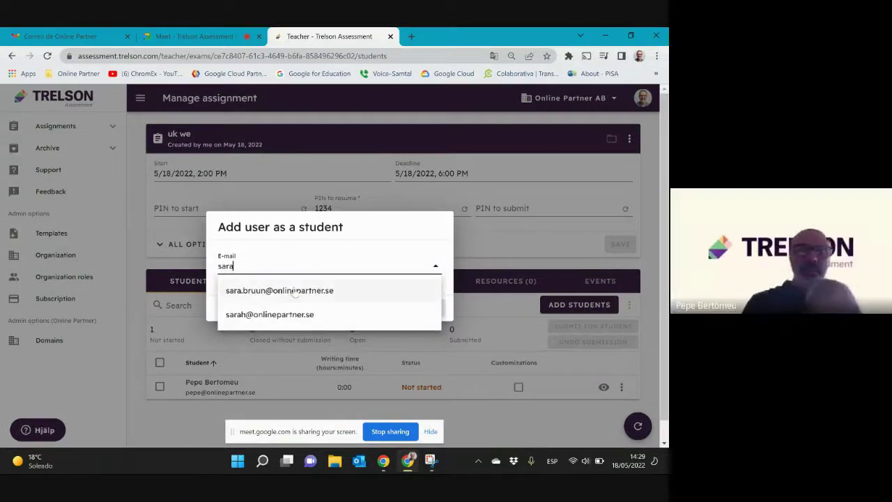
{"action": "left_click", "coordinate": [296, 291]}
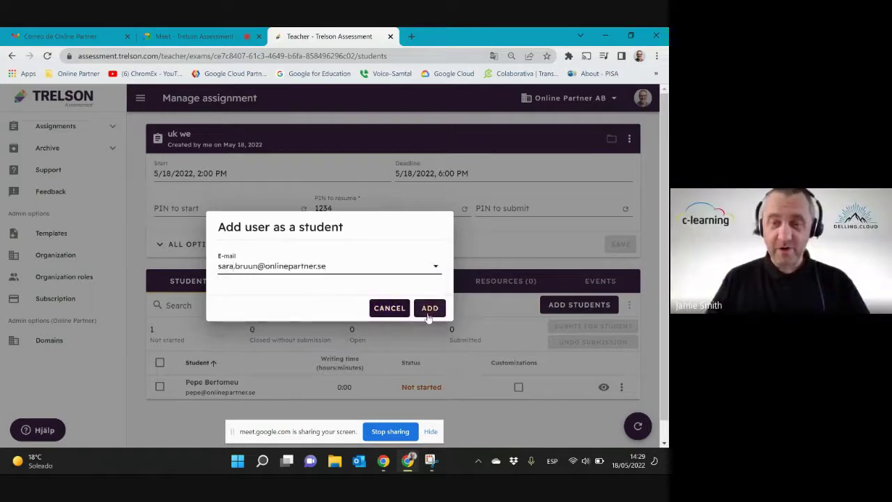
{"action": "left_click", "coordinate": [430, 312]}
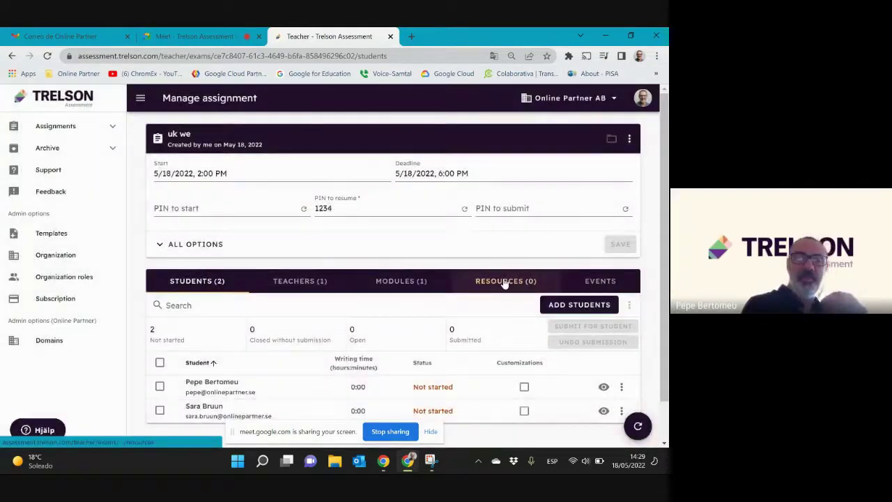
{"action": "left_click", "coordinate": [504, 282]}
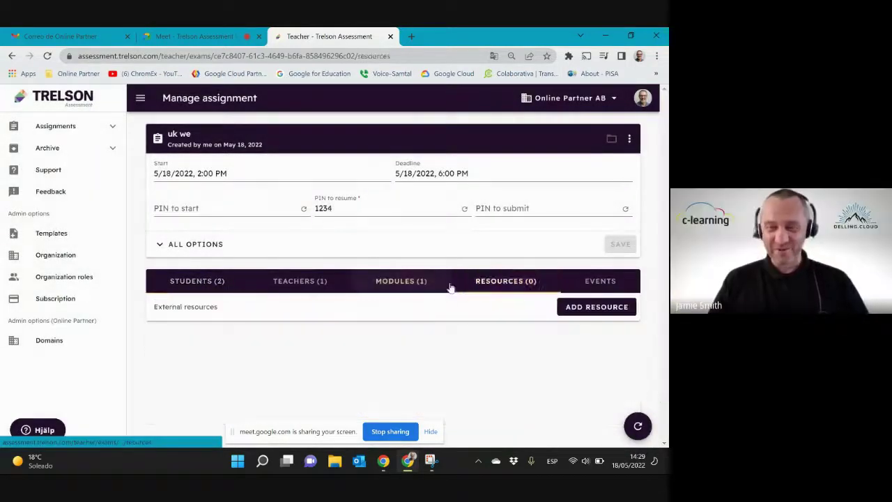
Add the Drive file 'If the student loses the internet connection during the exam' as text-to-speech PDF
{"action": "left_click", "coordinate": [588, 308]}
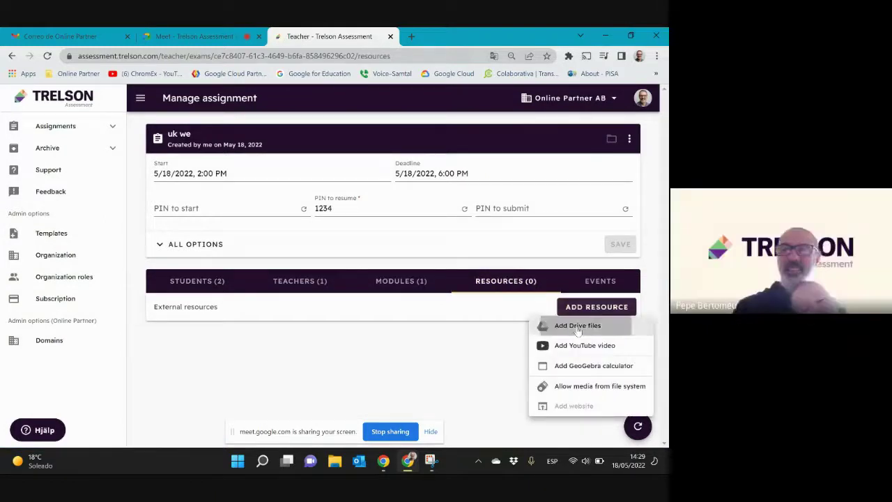
{"action": "left_click", "coordinate": [577, 326]}
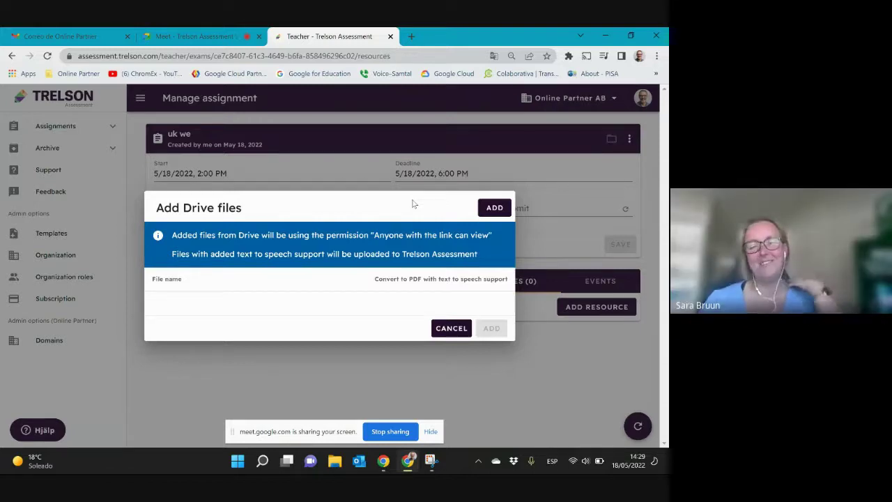
{"action": "left_click", "coordinate": [494, 207]}
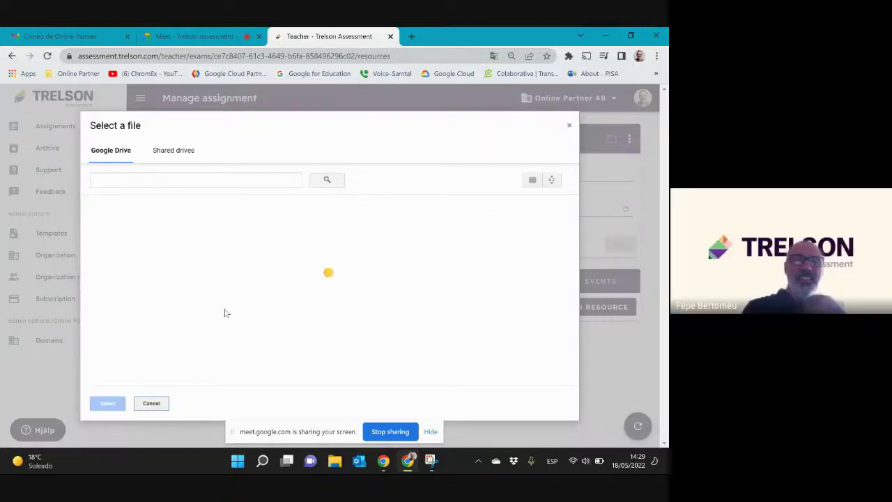
{"action": "scroll", "coordinate": [235, 315], "scroll_direction": "down", "scroll_amount": 5}
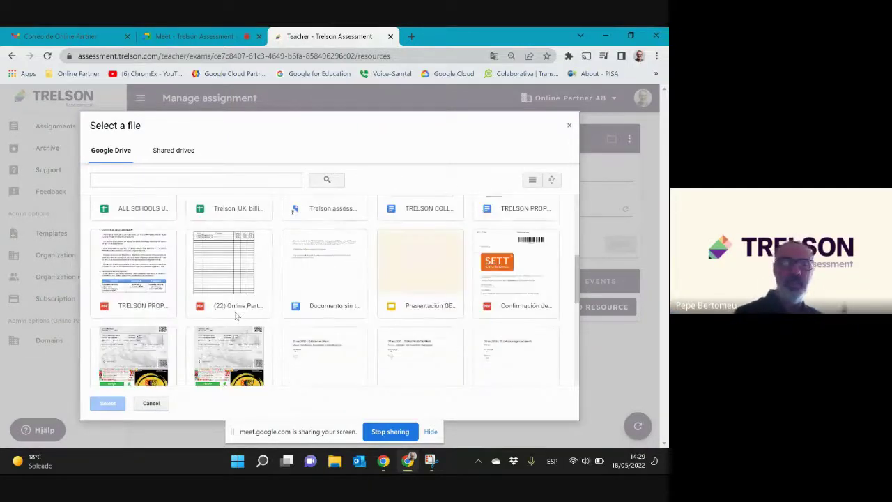
{"action": "scroll", "coordinate": [235, 314], "scroll_direction": "down", "scroll_amount": 5}
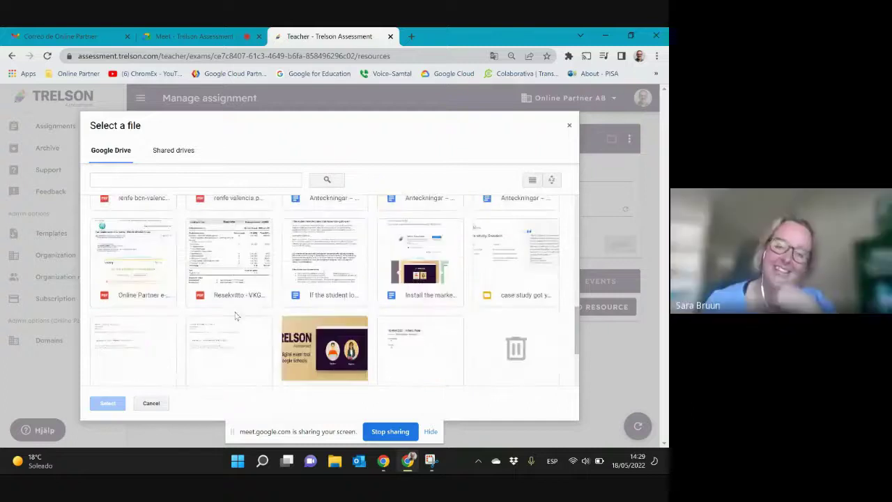
{"action": "double_click", "coordinate": [331, 272]}
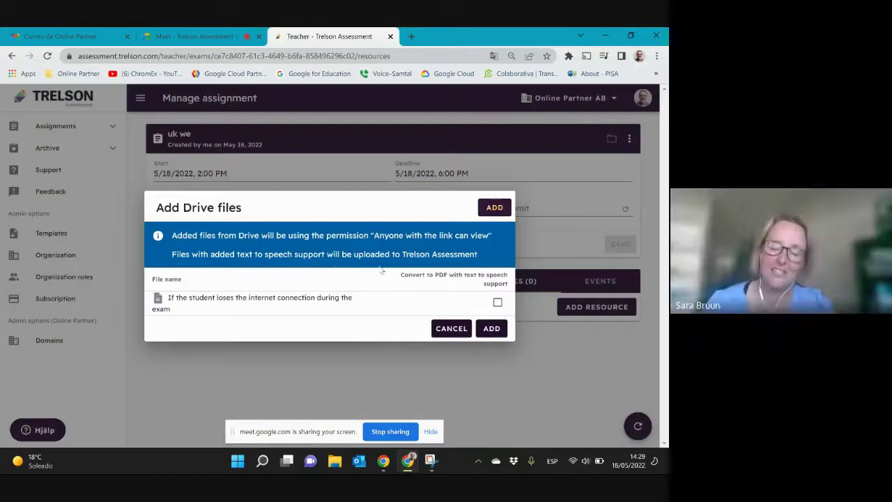
{"action": "left_click", "coordinate": [497, 302]}
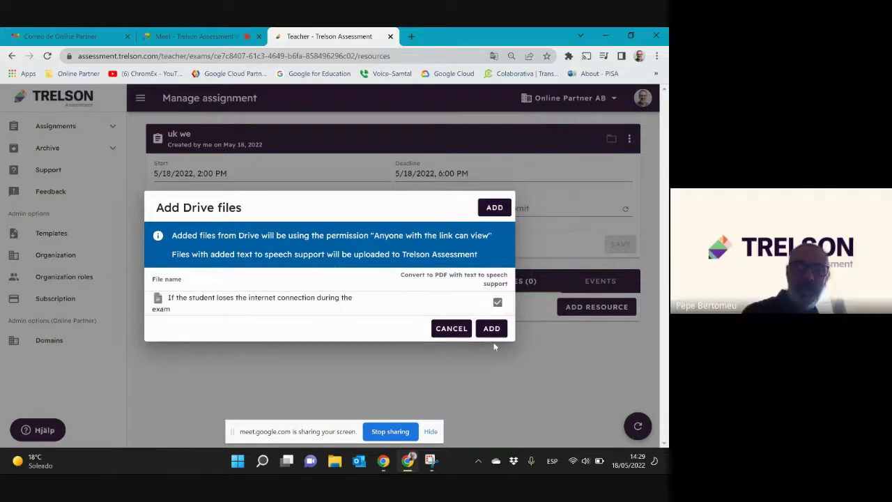
{"action": "left_click", "coordinate": [489, 329]}
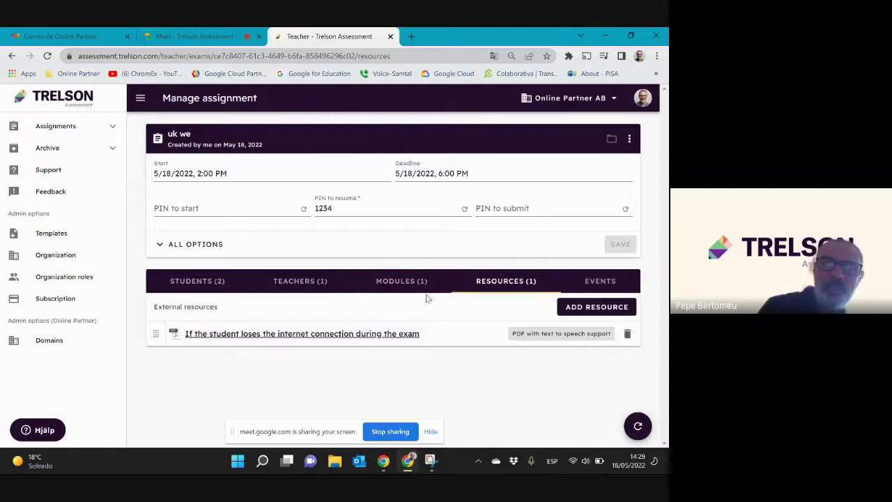
{"action": "left_click", "coordinate": [181, 281]}
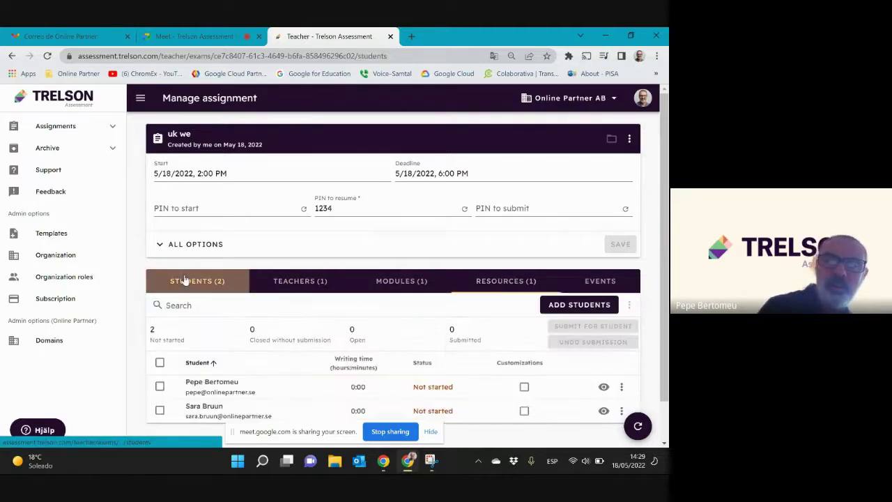
Open the new student's customizations and set the background colour to Green #1
{"action": "left_click", "coordinate": [159, 410]}
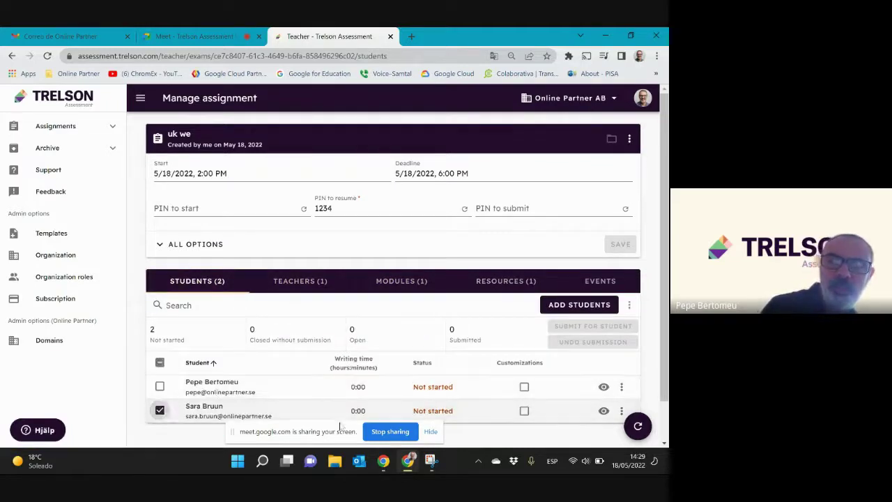
{"action": "scroll", "coordinate": [449, 385], "scroll_direction": "down", "scroll_amount": 1}
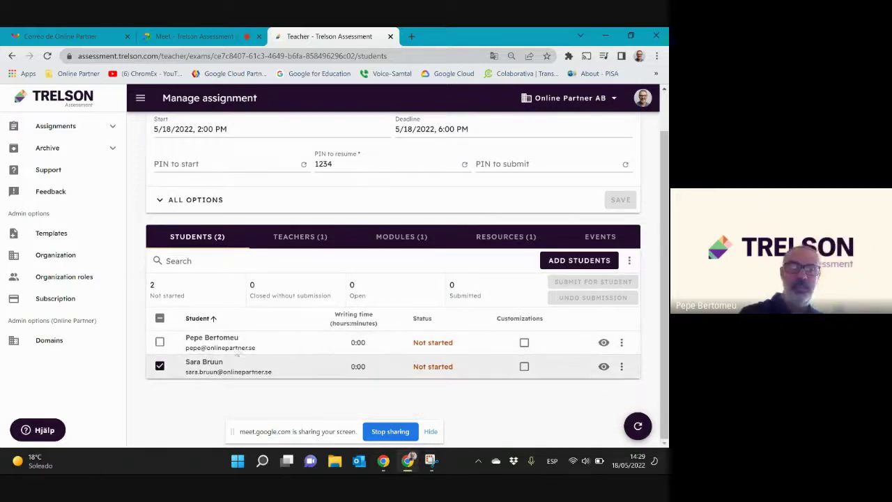
{"action": "left_click", "coordinate": [621, 366]}
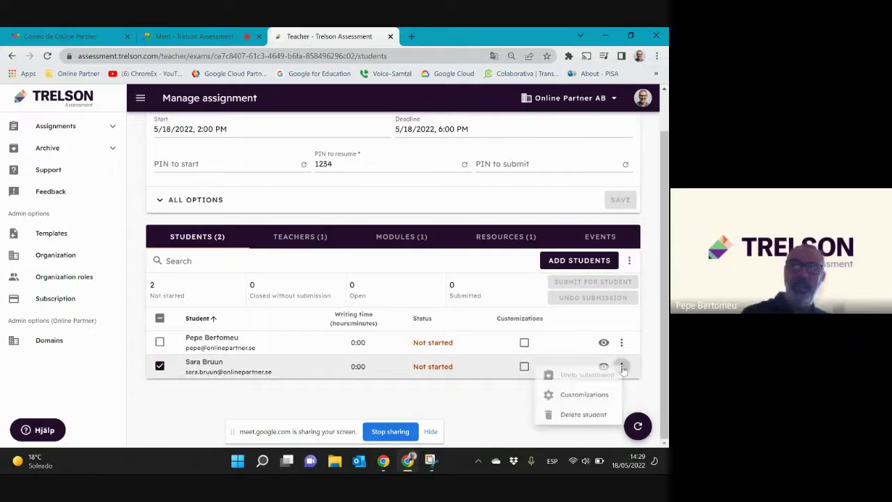
{"action": "left_click", "coordinate": [571, 396]}
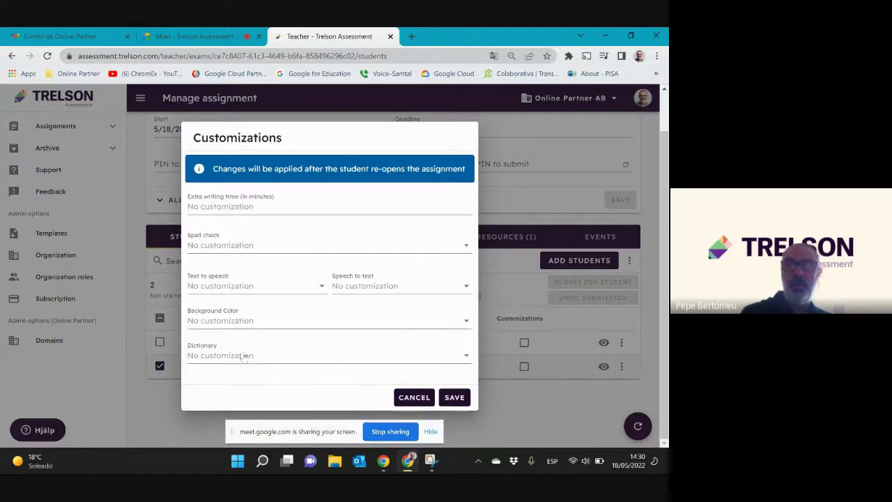
{"action": "left_click", "coordinate": [255, 322]}
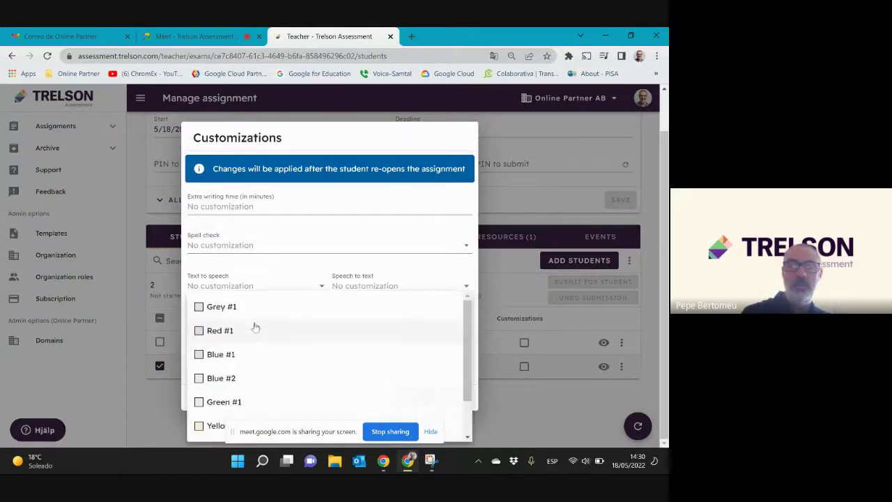
{"action": "left_click", "coordinate": [230, 402]}
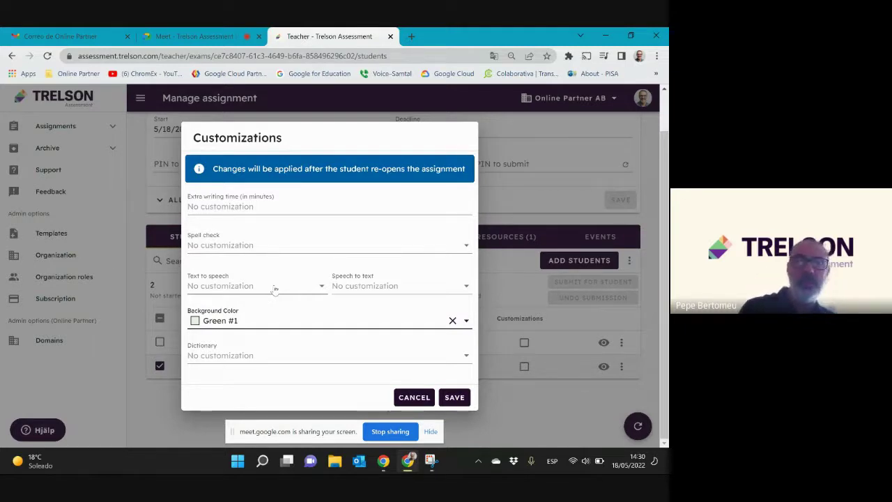
Set text-to-speech English (British), speech-to-text English and 15 minutes extra time, then save
{"action": "left_click", "coordinate": [248, 355]}
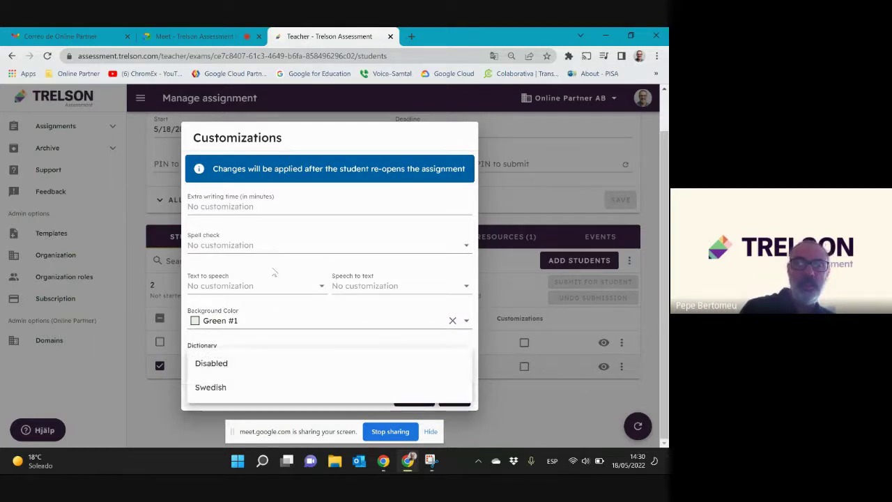
{"action": "left_click", "coordinate": [259, 286]}
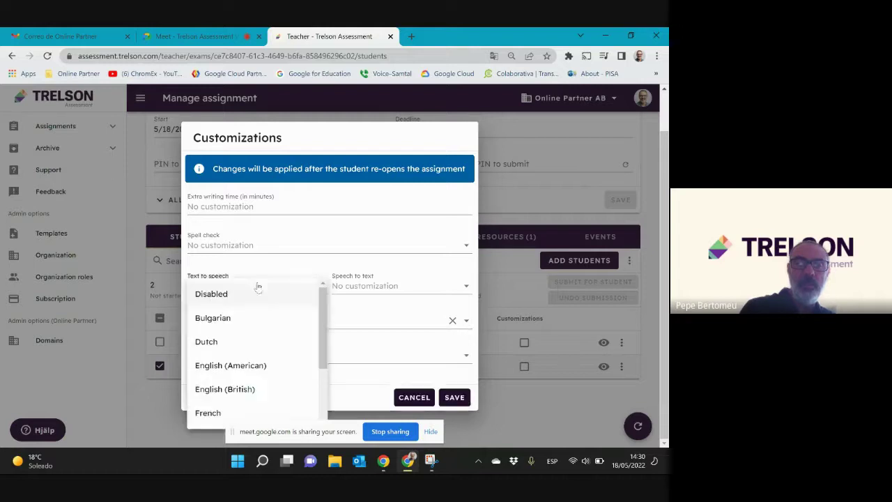
{"action": "left_click", "coordinate": [237, 389]}
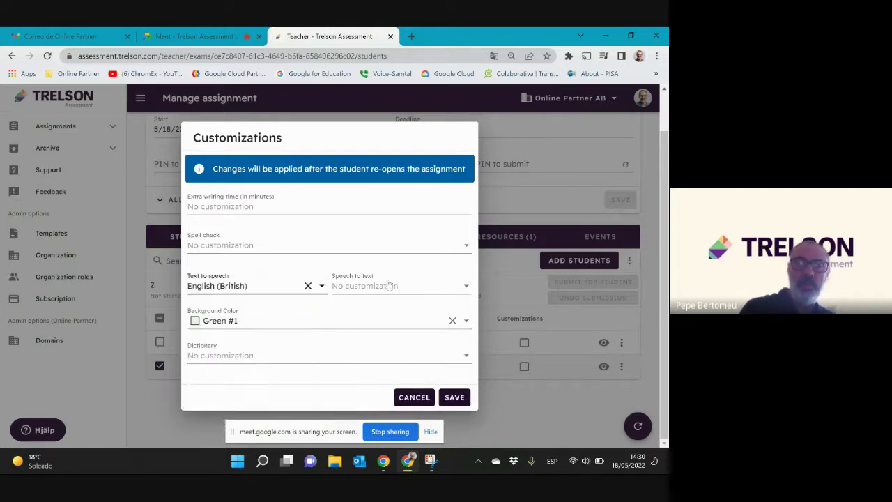
{"action": "left_click", "coordinate": [387, 287]}
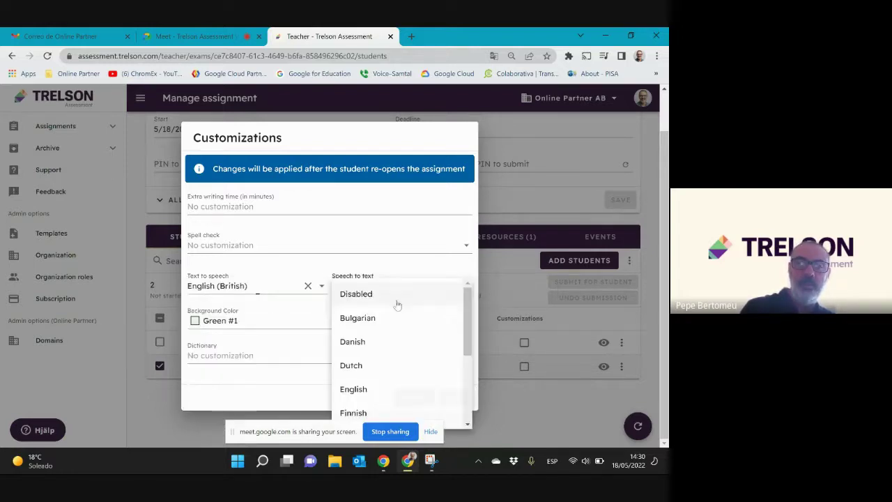
{"action": "left_click", "coordinate": [361, 386]}
{"action": "left_click", "coordinate": [235, 205]}
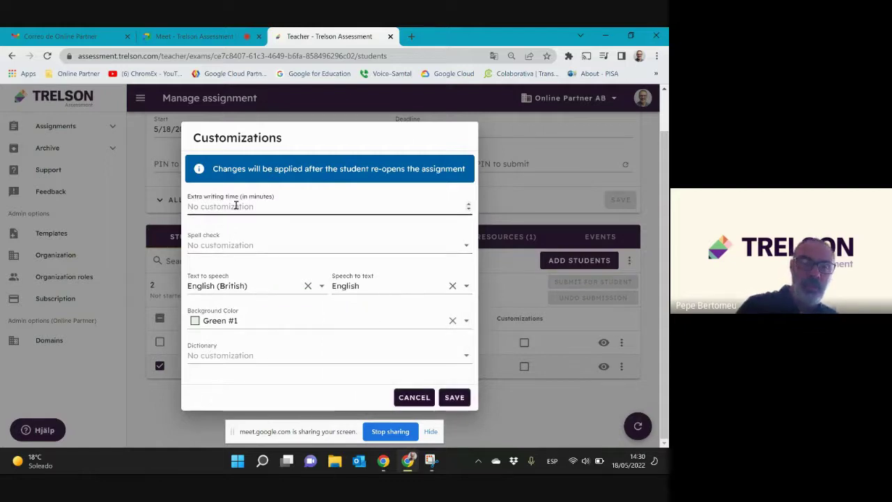
{"action": "type", "text": "15"}
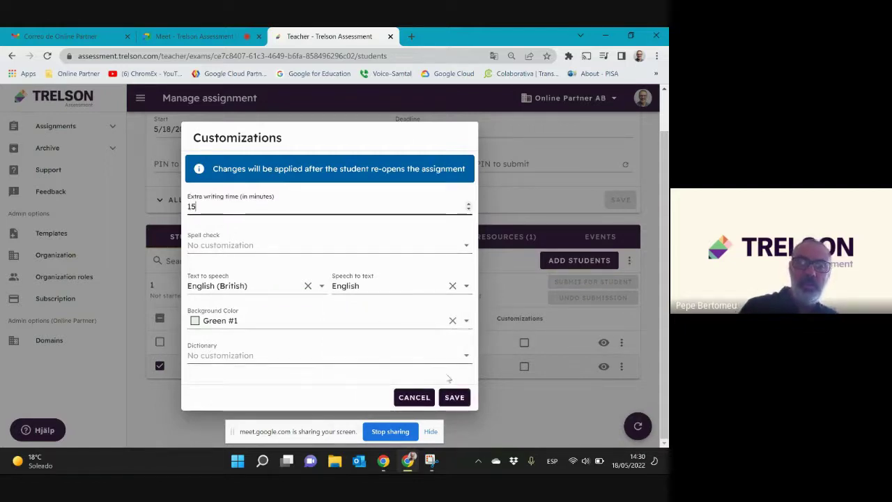
{"action": "left_click", "coordinate": [454, 397]}
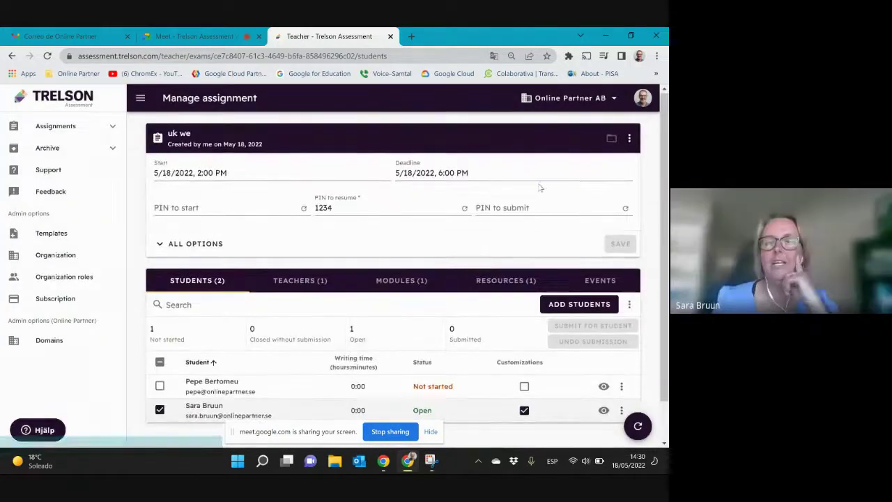
{"action": "scroll", "coordinate": [471, 304], "scroll_direction": "down", "scroll_amount": 1}
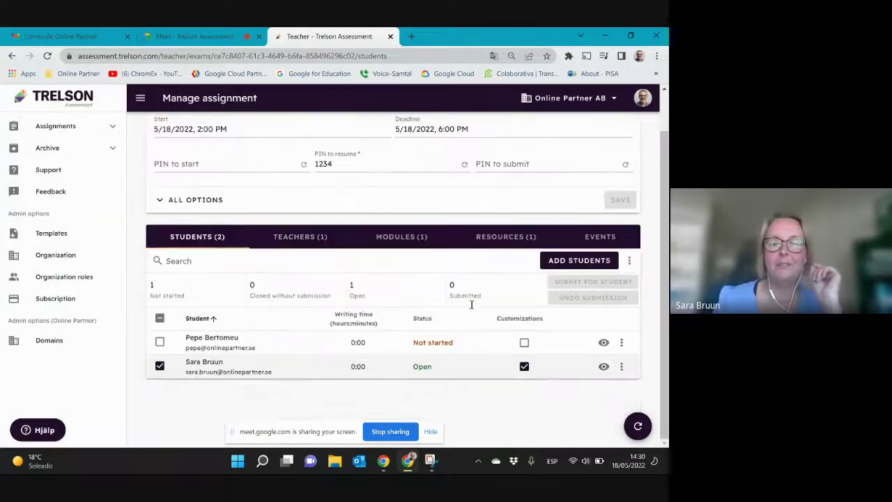
{"action": "left_click", "coordinate": [636, 426]}
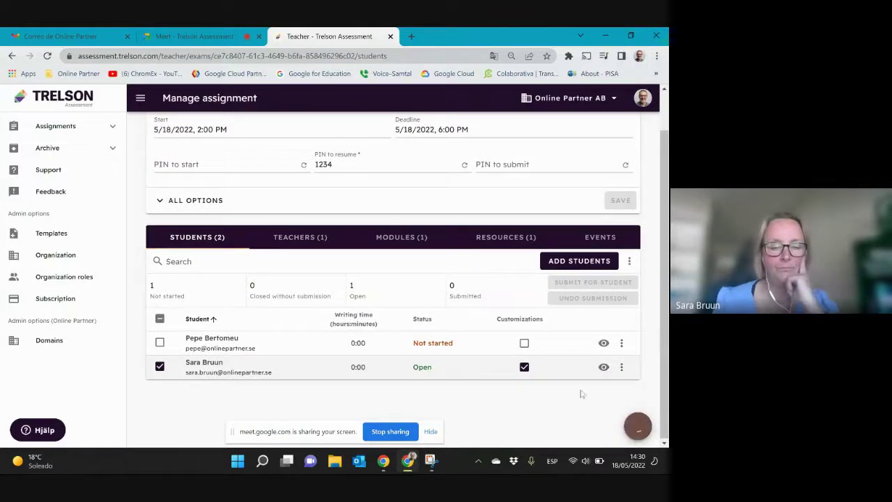
Switch to the Meet call and stop presenting the teacher tab
{"action": "left_click", "coordinate": [192, 36]}
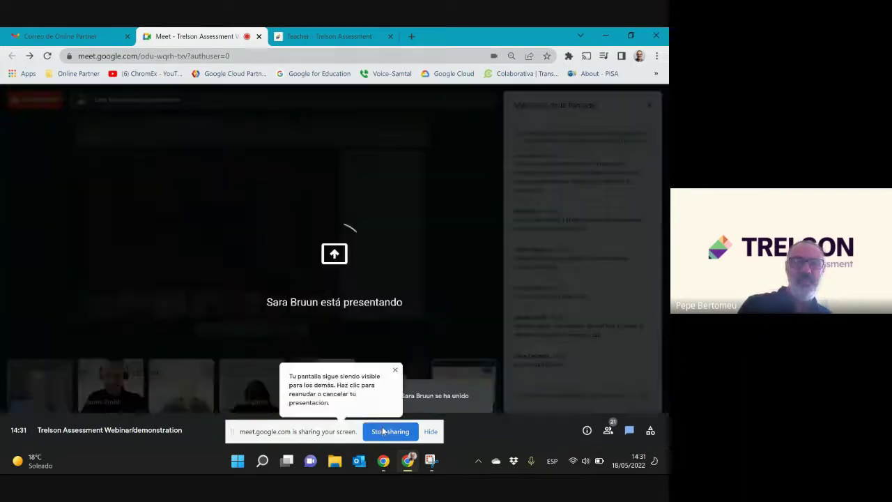
{"action": "left_click", "coordinate": [381, 432]}
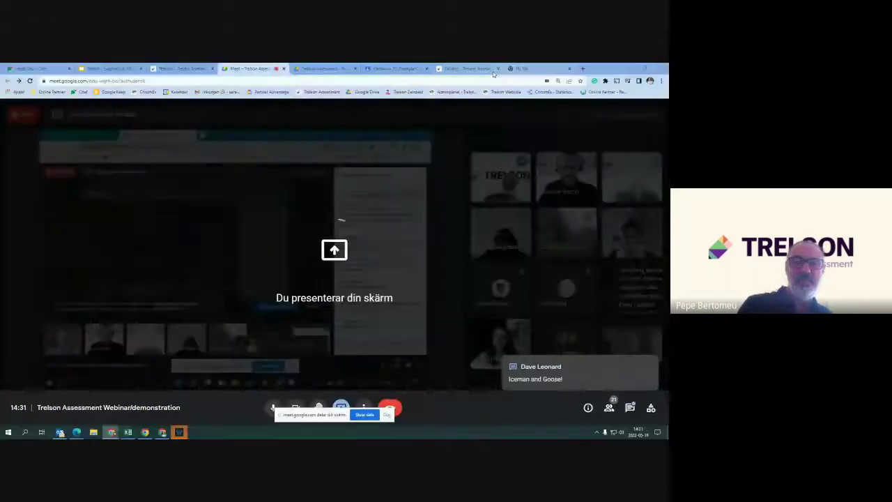
{"action": "left_click", "coordinate": [467, 69]}
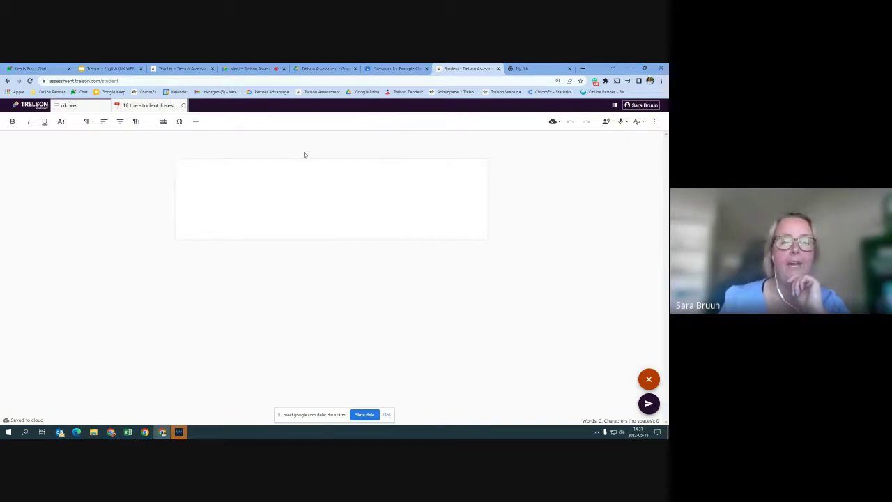
Change the answer font to Open Dyslexic and type 'Writing'
{"action": "left_click", "coordinate": [656, 123]}
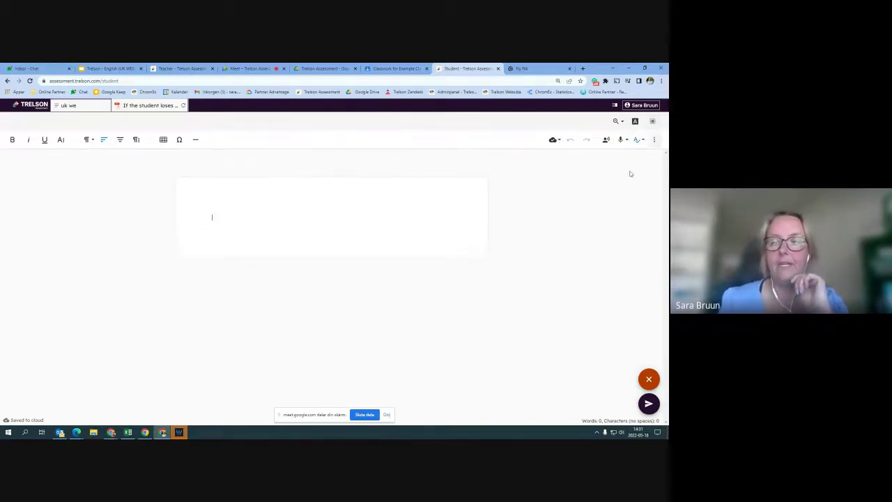
{"action": "left_click", "coordinate": [654, 140]}
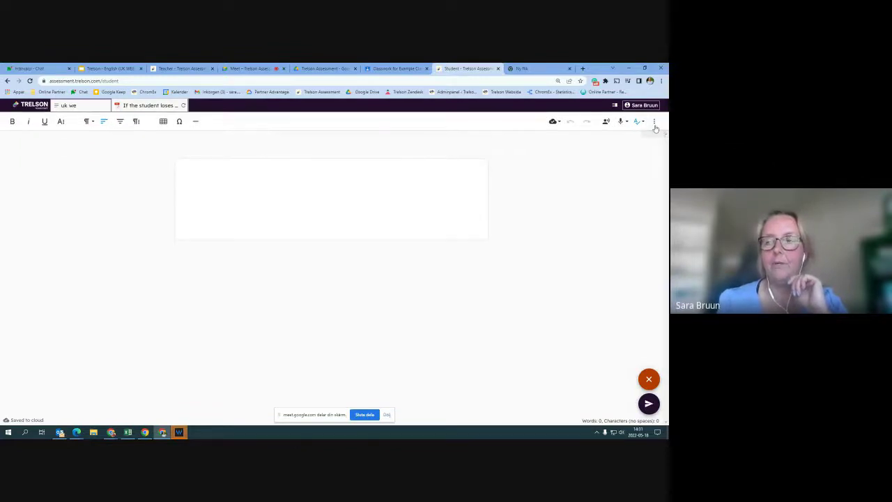
{"action": "left_click", "coordinate": [61, 122]}
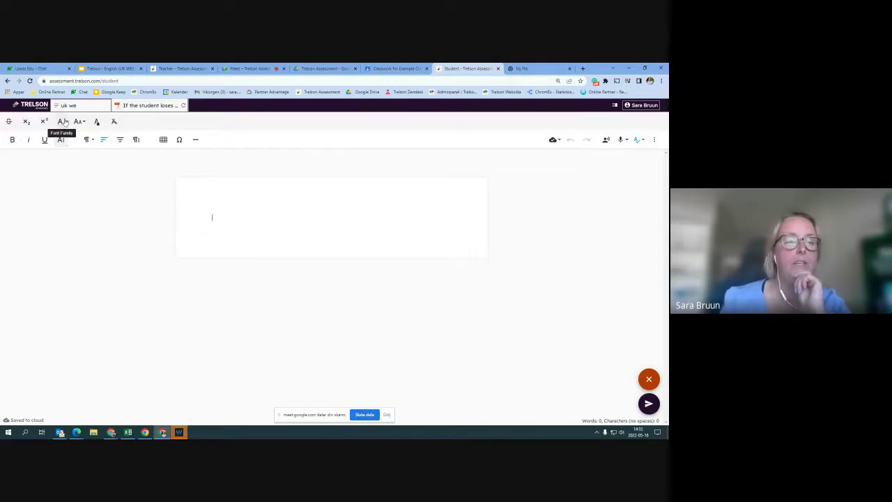
{"action": "left_click", "coordinate": [63, 122]}
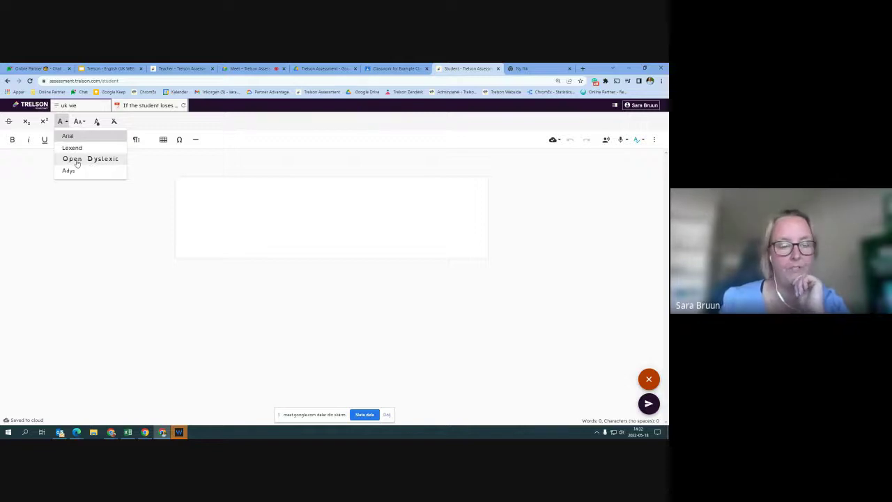
{"action": "left_click", "coordinate": [77, 159]}
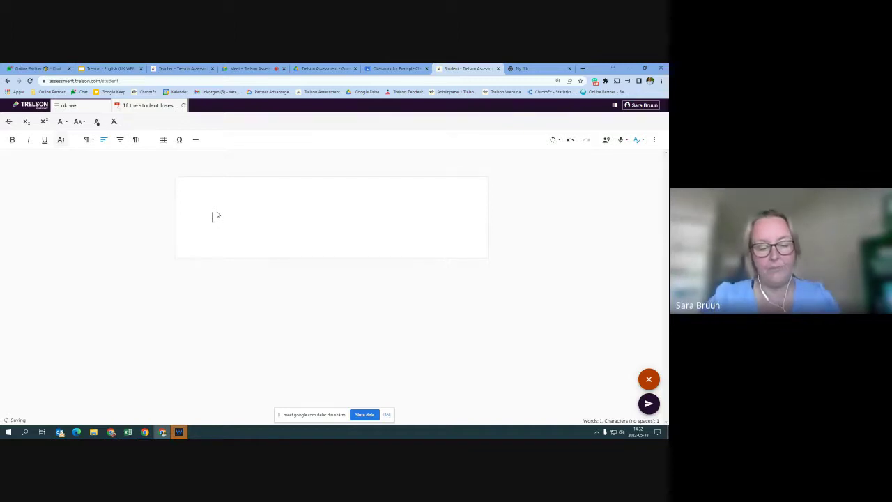
{"action": "type", "text": "W"}
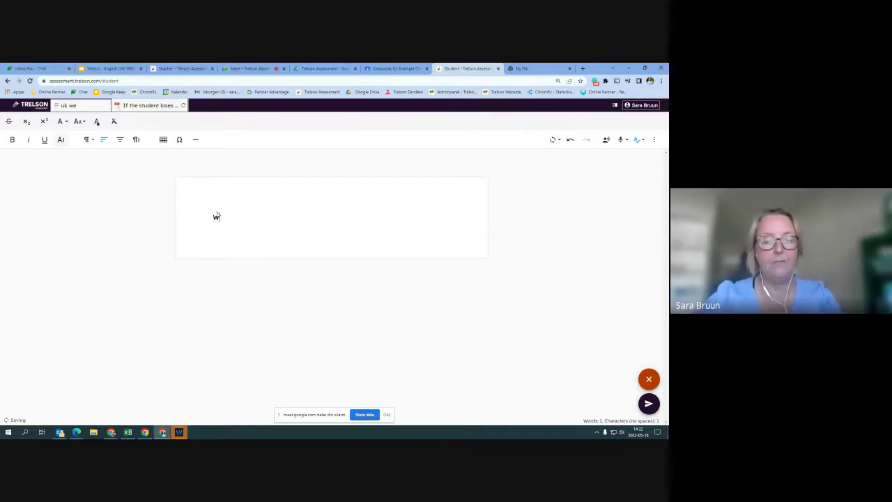
{"action": "type", "text": "riting"}
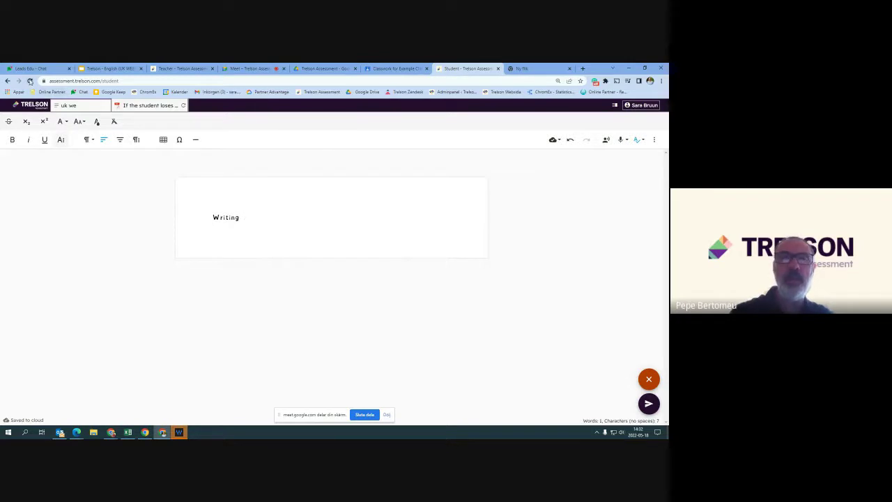
{"action": "left_click", "coordinate": [30, 81]}
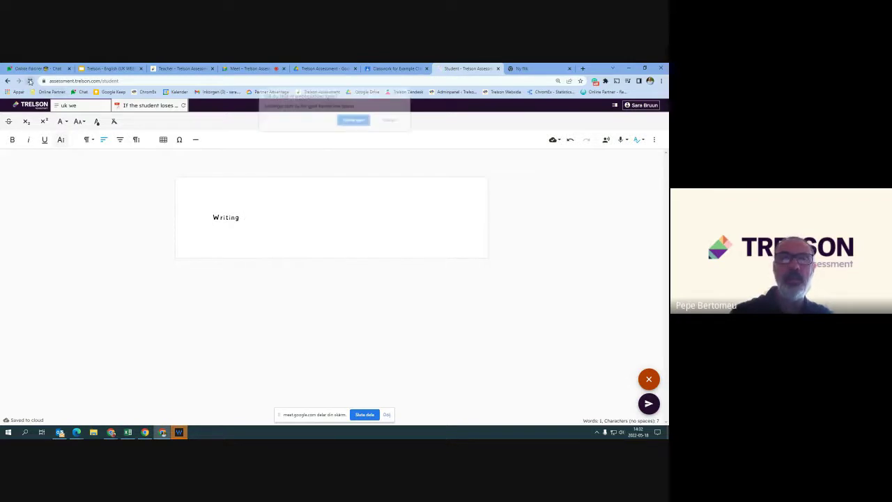
{"action": "left_click", "coordinate": [362, 121]}
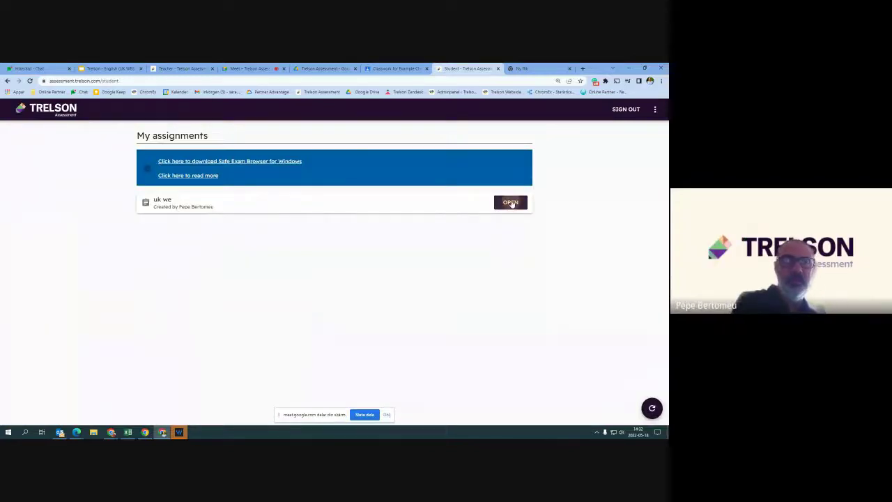
{"action": "left_click", "coordinate": [511, 202]}
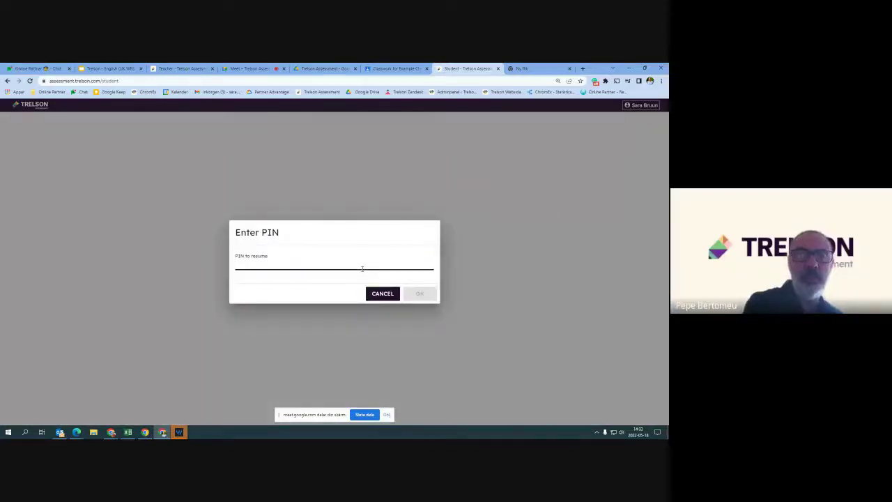
{"action": "type", "text": "1234"}
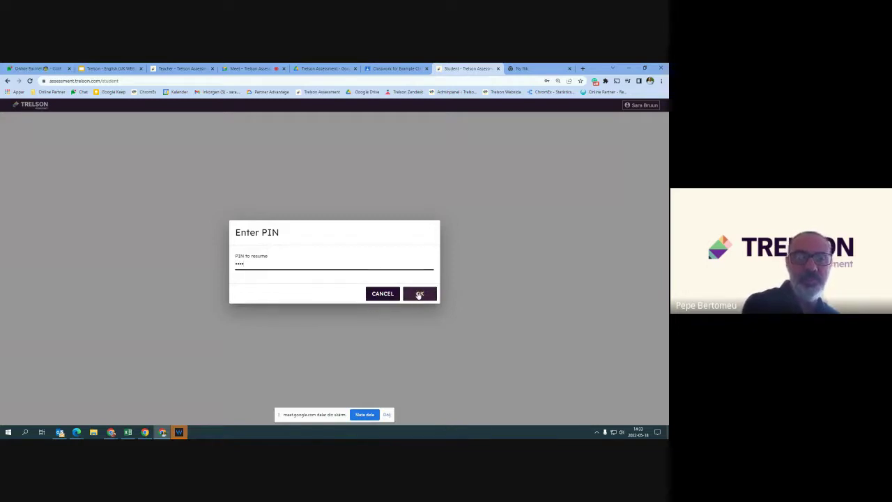
{"action": "left_click", "coordinate": [420, 294]}
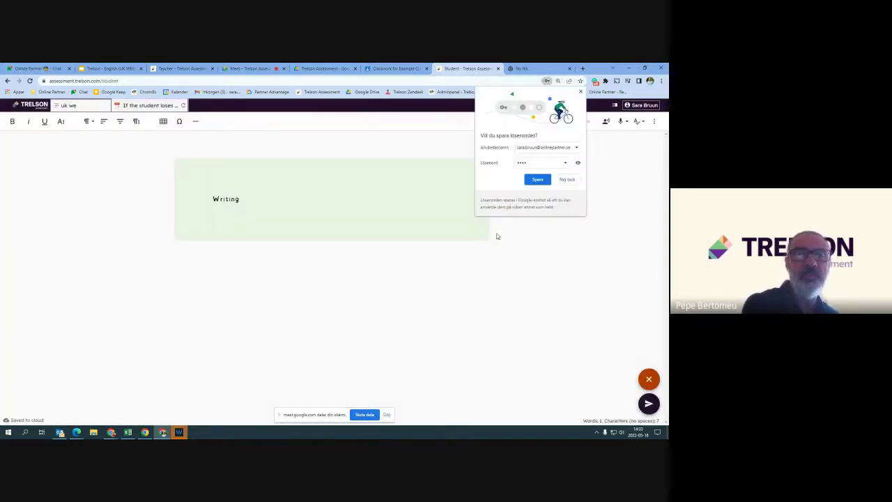
{"action": "left_click", "coordinate": [566, 180]}
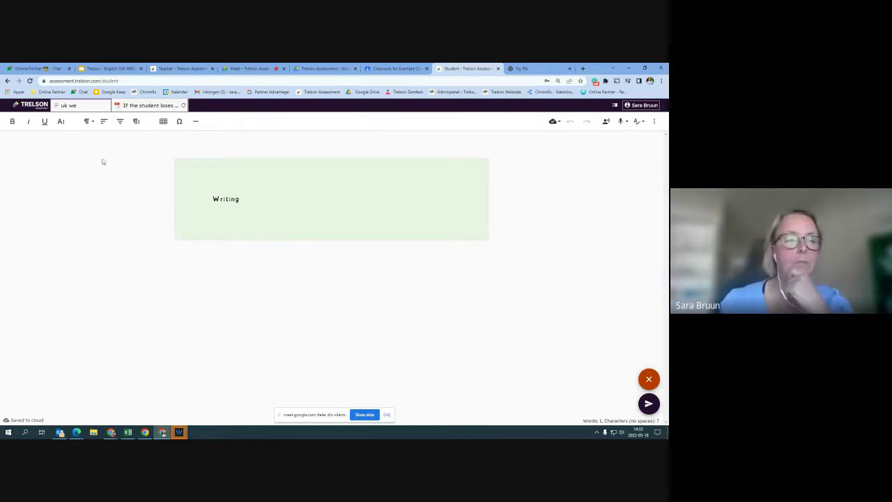
Check the font family and size lists, then select the word 'Writing'
{"action": "left_click", "coordinate": [62, 122]}
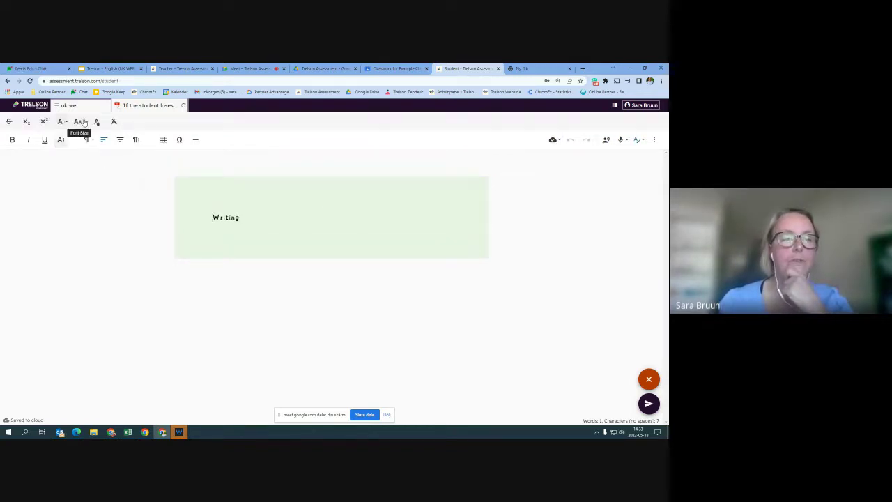
{"action": "left_click", "coordinate": [61, 122]}
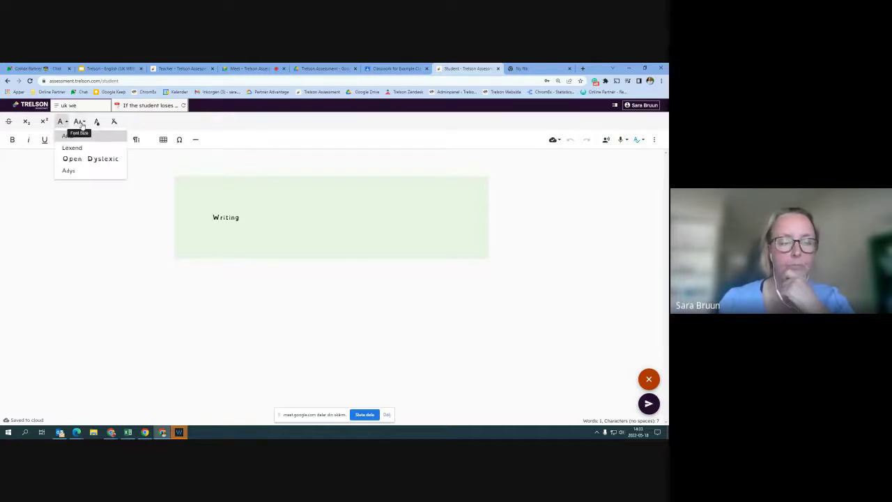
{"action": "left_click", "coordinate": [81, 122]}
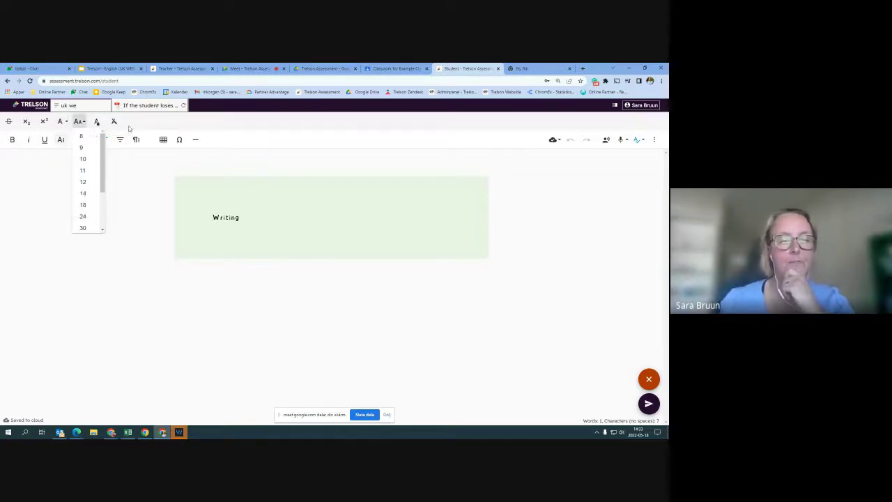
{"action": "left_click", "coordinate": [44, 187]}
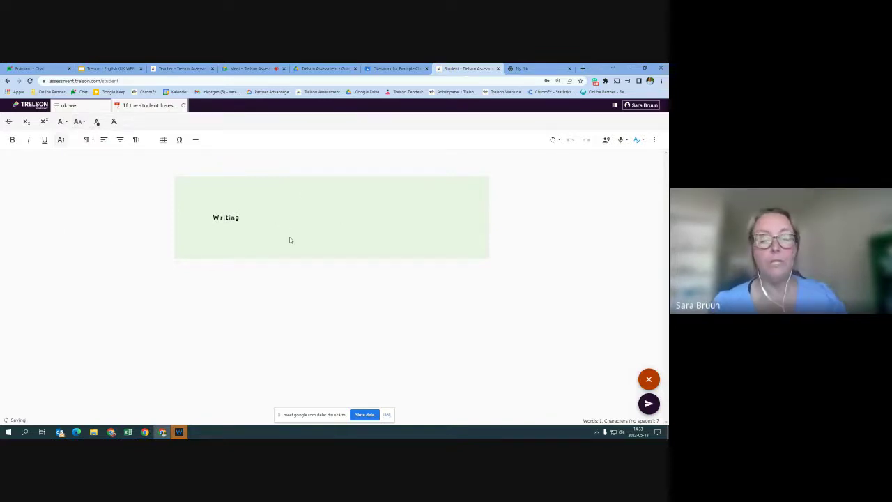
{"action": "left_click", "coordinate": [214, 218]}
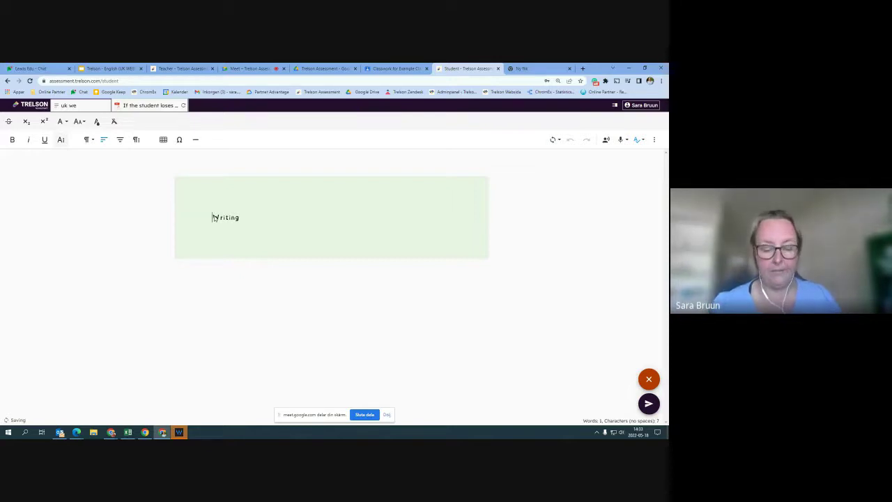
{"action": "left_click_drag", "start_coordinate": [214, 217], "coordinate": [241, 217]}
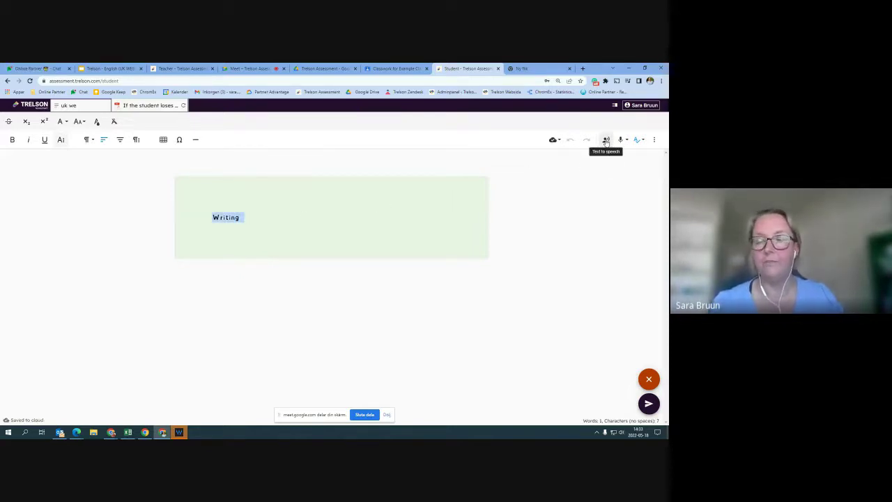
Start text-to-speech for the answer word 'Writing' and lower its reading speed to 95%
{"action": "left_click", "coordinate": [605, 140]}
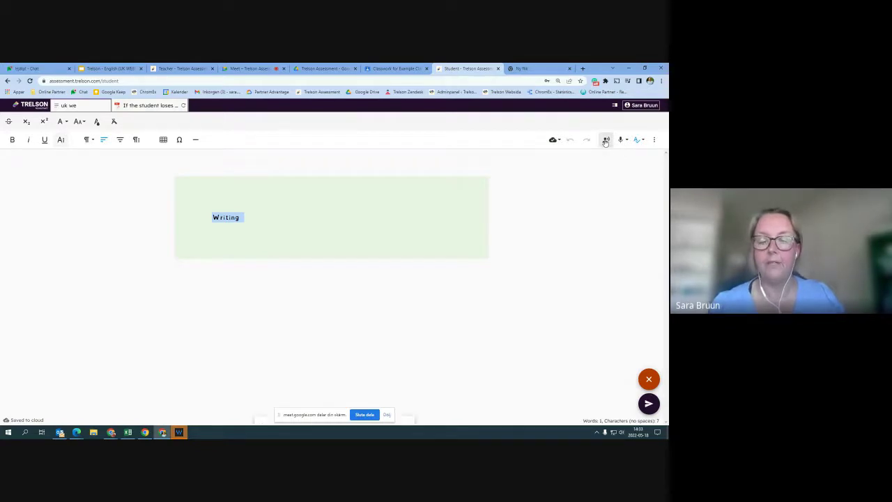
{"action": "left_click", "coordinate": [387, 415]}
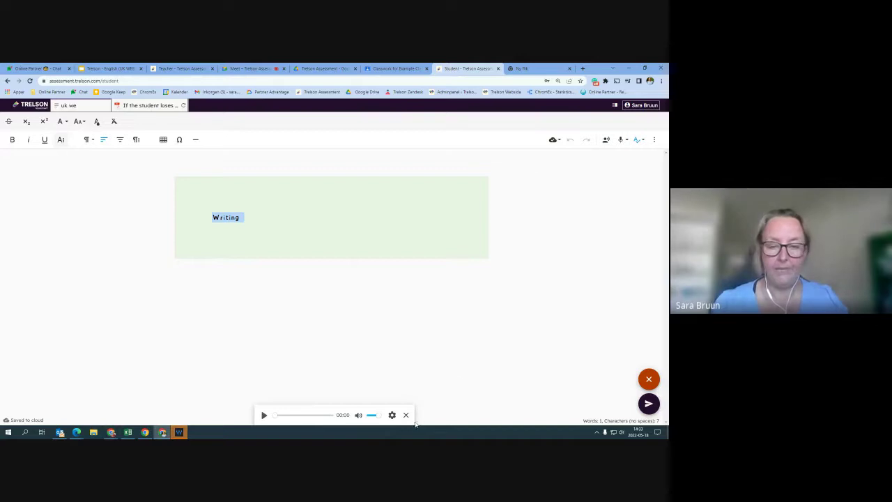
{"action": "left_click", "coordinate": [393, 415]}
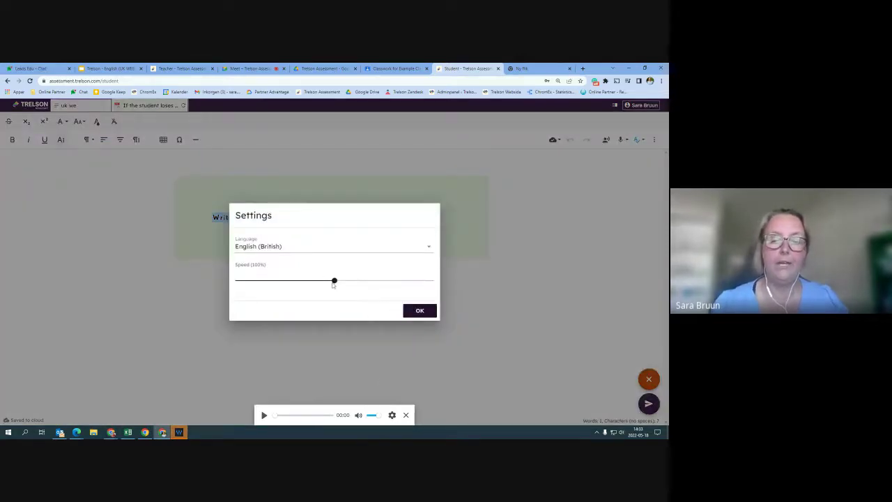
{"action": "left_click_drag", "start_coordinate": [334, 281], "coordinate": [319, 282]}
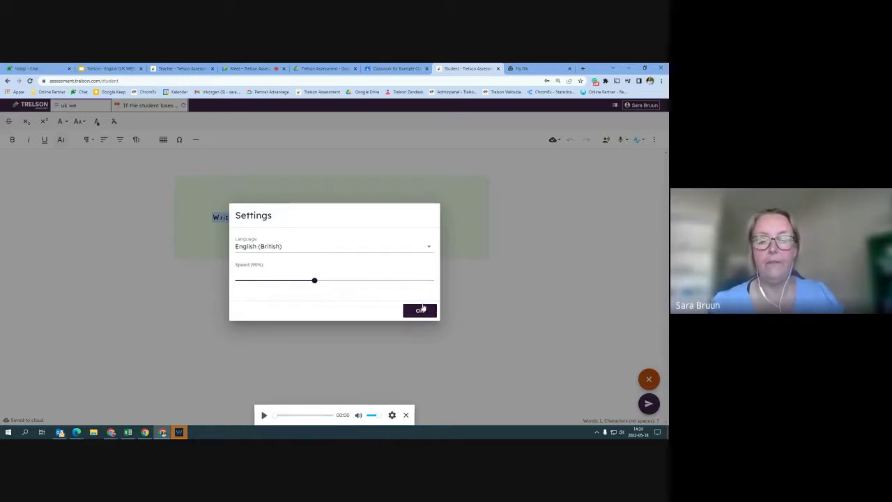
{"action": "left_click", "coordinate": [421, 311]}
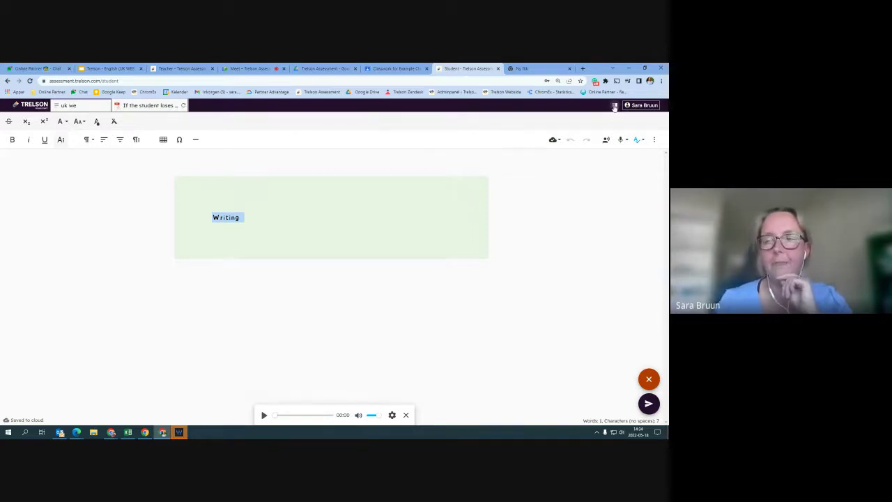
Show the resource PDF in split view beside the answer and widen its panel
{"action": "left_click", "coordinate": [614, 107]}
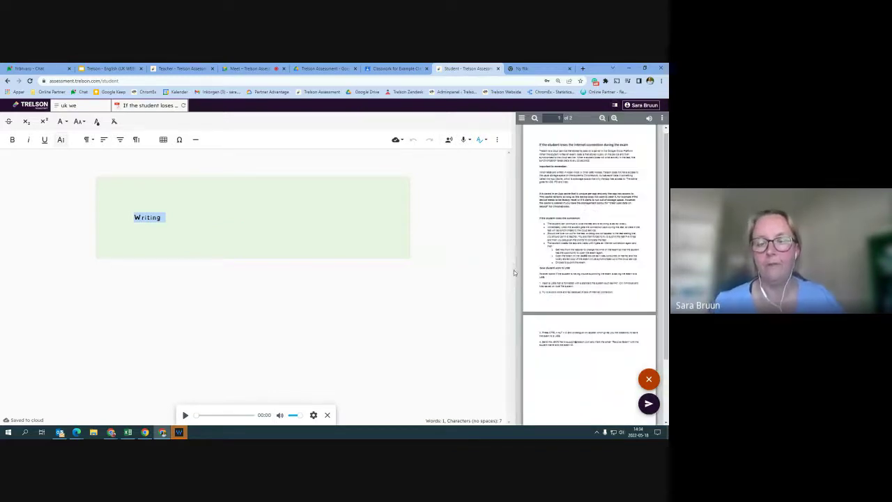
{"action": "left_click_drag", "start_coordinate": [514, 270], "coordinate": [382, 277]}
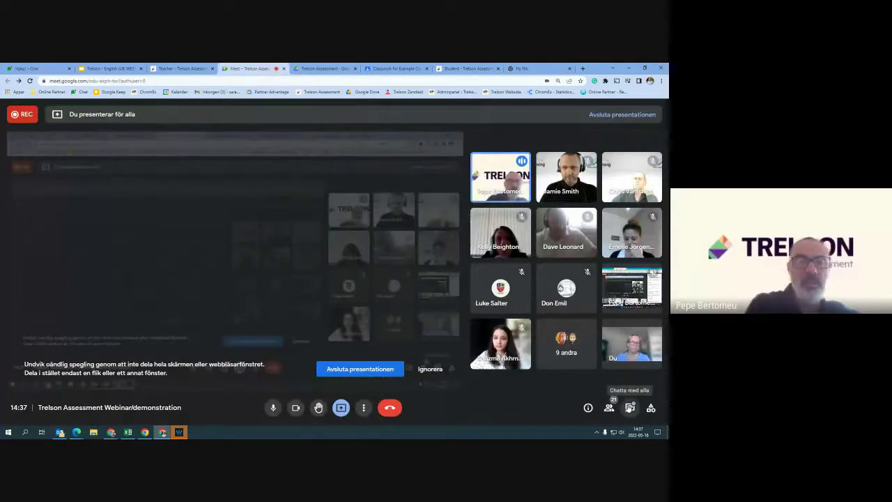
Glance at the chat and close it, dismiss the mirroring warning with Ignorera, then end the screen presentation
{"action": "left_click", "coordinate": [629, 407]}
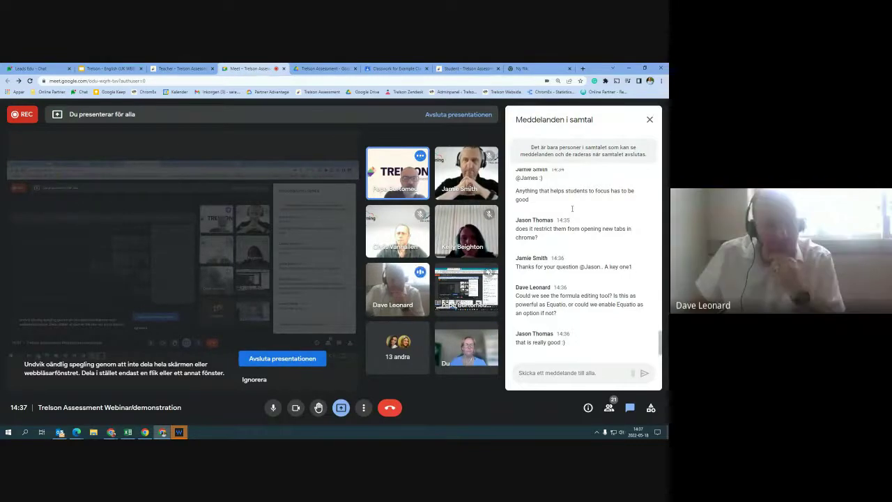
{"action": "left_click", "coordinate": [649, 121]}
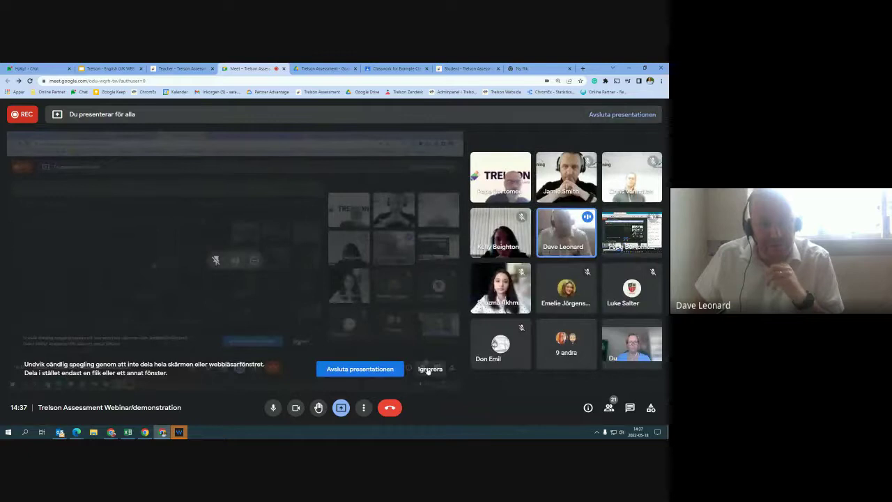
{"action": "left_click", "coordinate": [429, 370]}
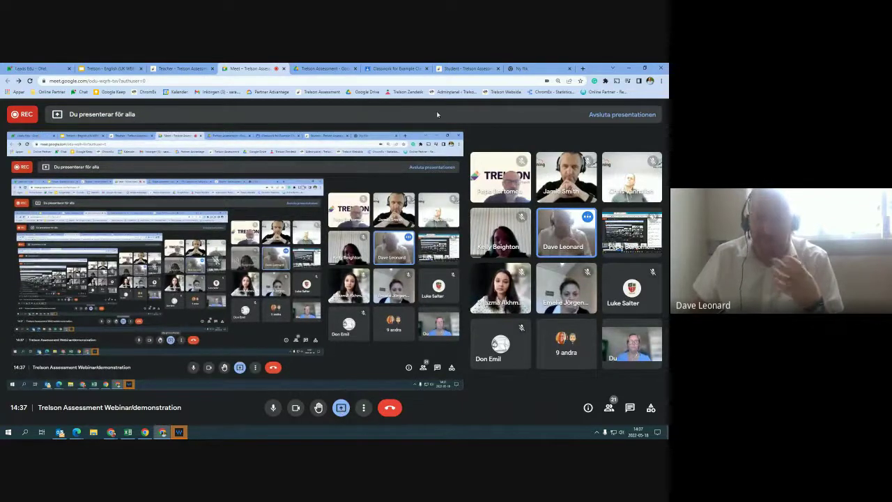
{"action": "left_click", "coordinate": [340, 408]}
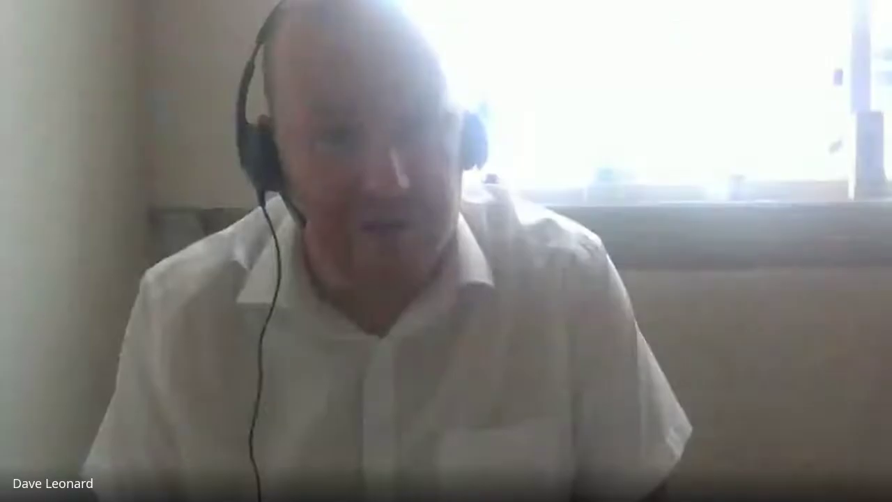
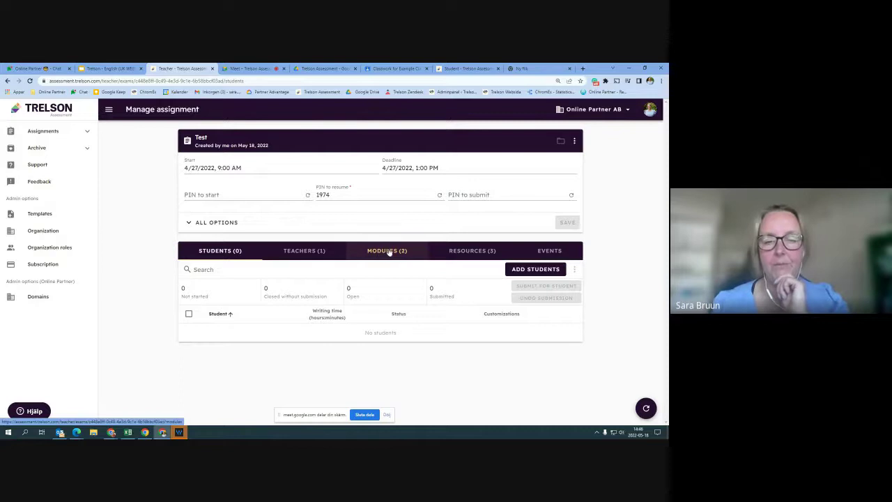
From the Modules list, add a module by importing the copied The Bridge Home Google Form
{"action": "left_click", "coordinate": [388, 252]}
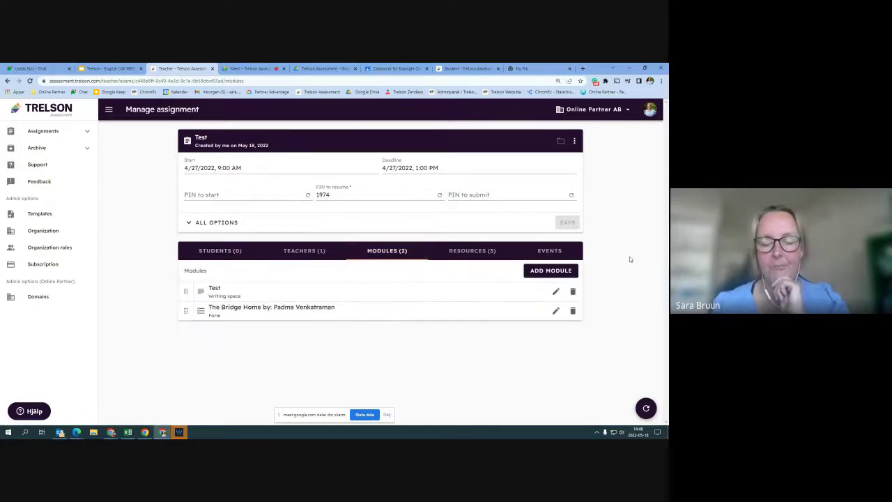
{"action": "left_click", "coordinate": [572, 271]}
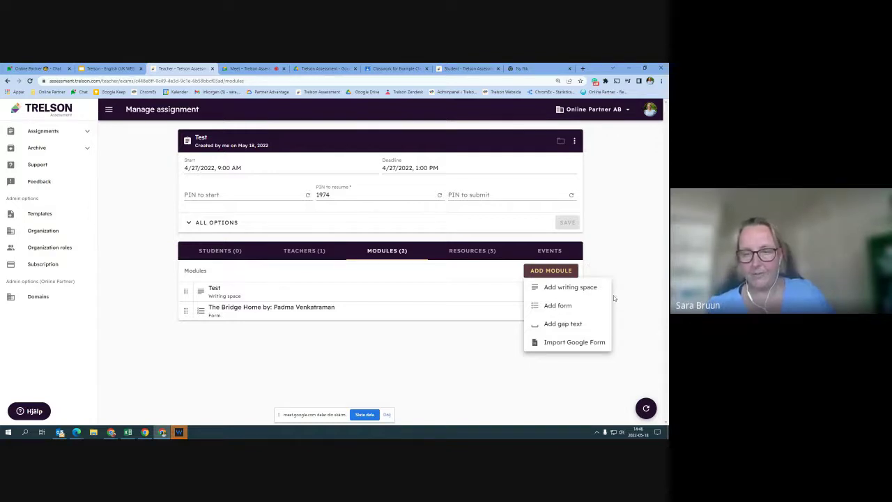
{"action": "left_click", "coordinate": [574, 342]}
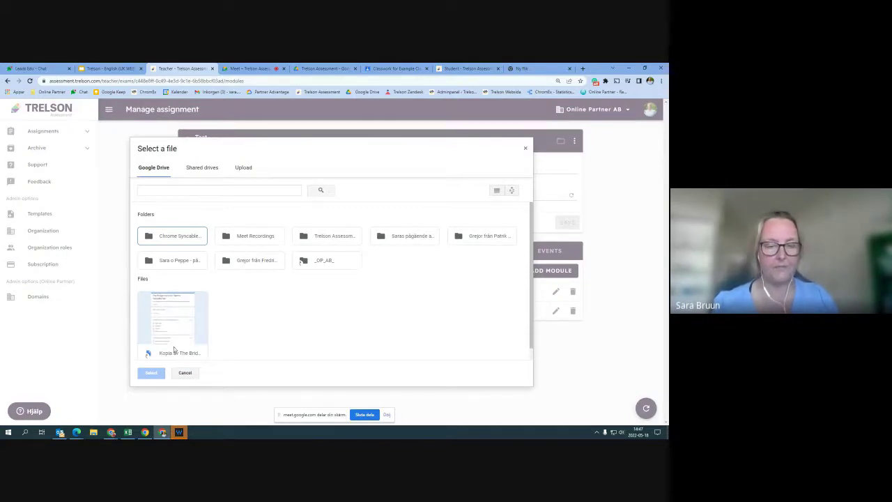
{"action": "left_click", "coordinate": [174, 350]}
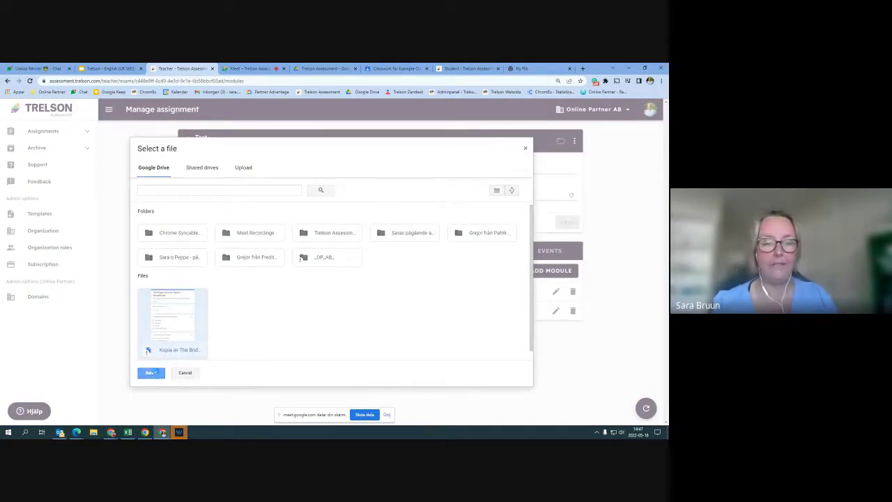
{"action": "left_click", "coordinate": [151, 372]}
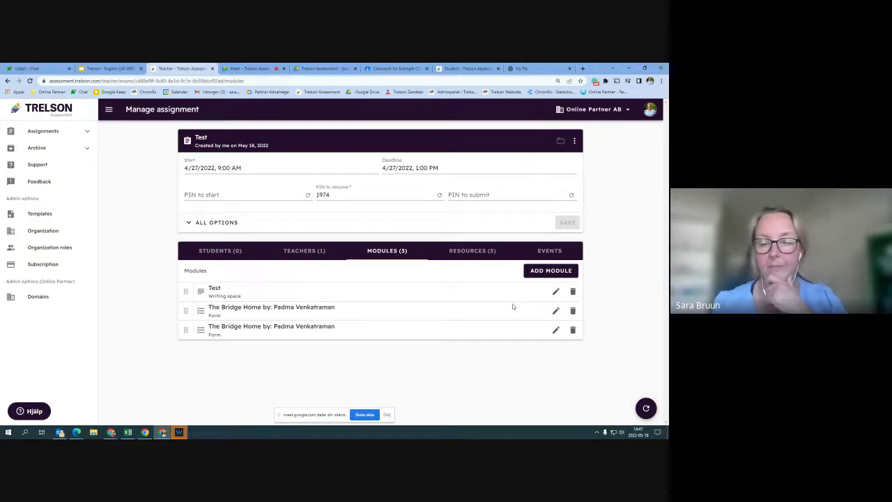
In the Bridge Home module's options, enable 'Show one question at a time' and confirm with OK
{"action": "left_click", "coordinate": [556, 331]}
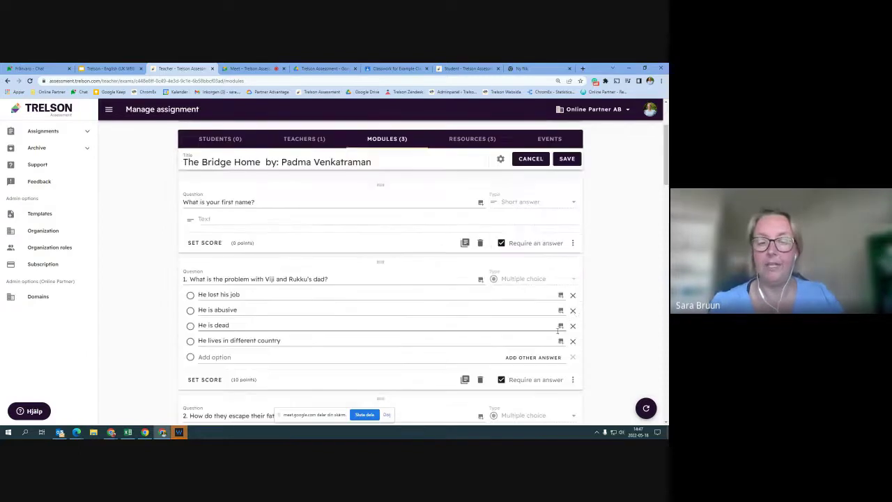
{"action": "left_click", "coordinate": [500, 159]}
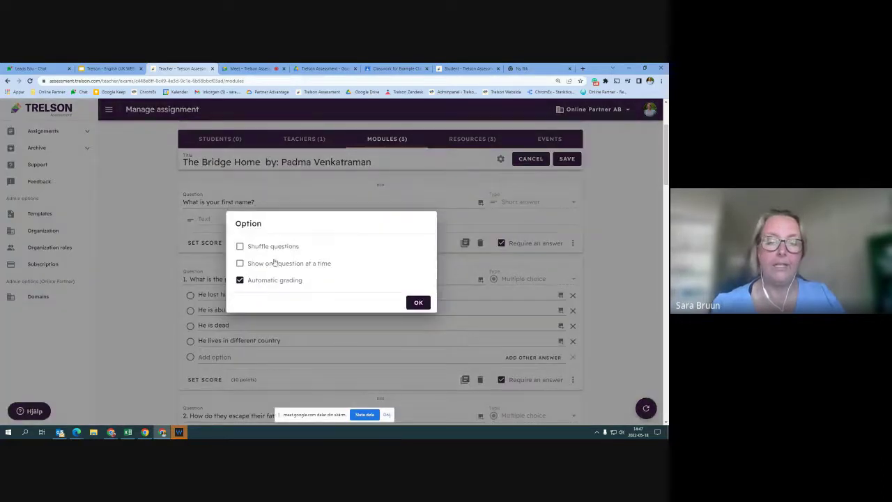
{"action": "left_click", "coordinate": [240, 264]}
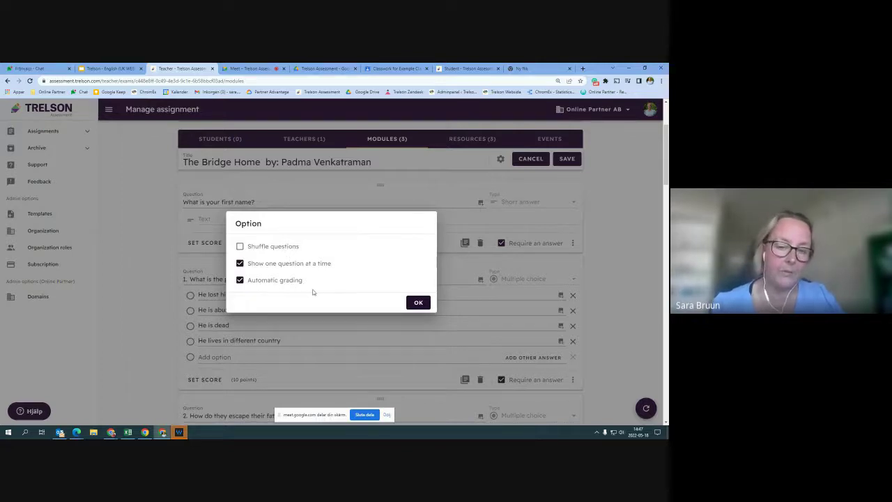
{"action": "left_click", "coordinate": [419, 302]}
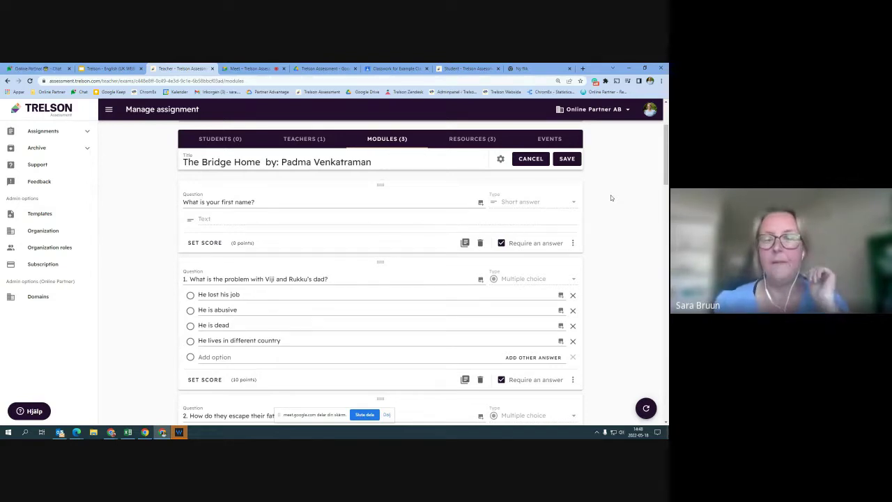
Add a new blank Question 12 at the end of the Bridge Home form
{"action": "scroll", "coordinate": [610, 197], "scroll_direction": "down", "scroll_amount": 1}
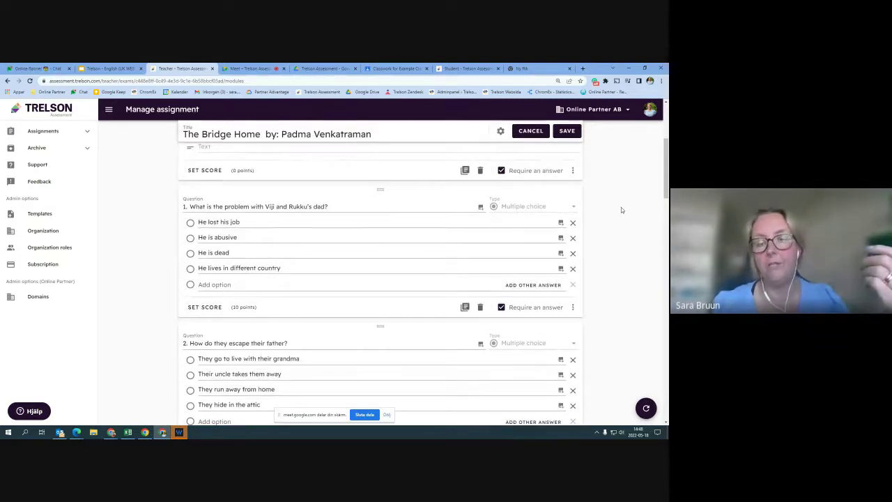
{"action": "scroll", "coordinate": [630, 201], "scroll_direction": "down", "scroll_amount": 1}
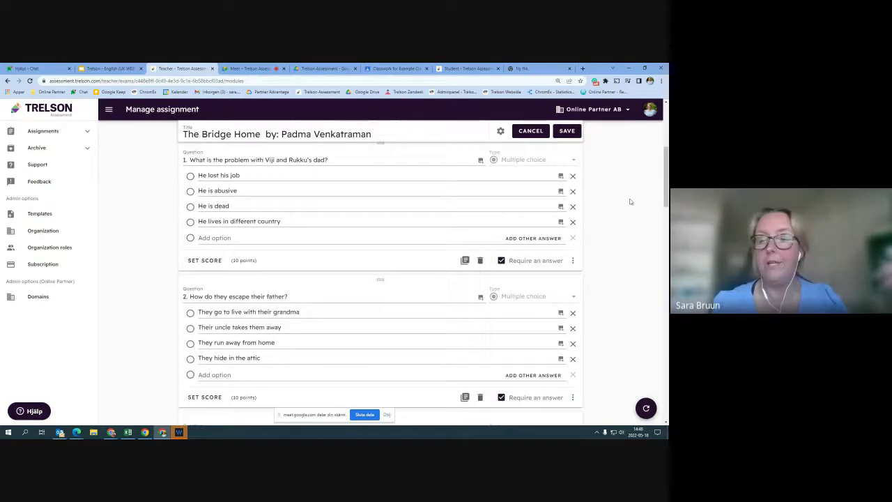
{"action": "scroll", "coordinate": [630, 201], "scroll_direction": "down", "scroll_amount": 5}
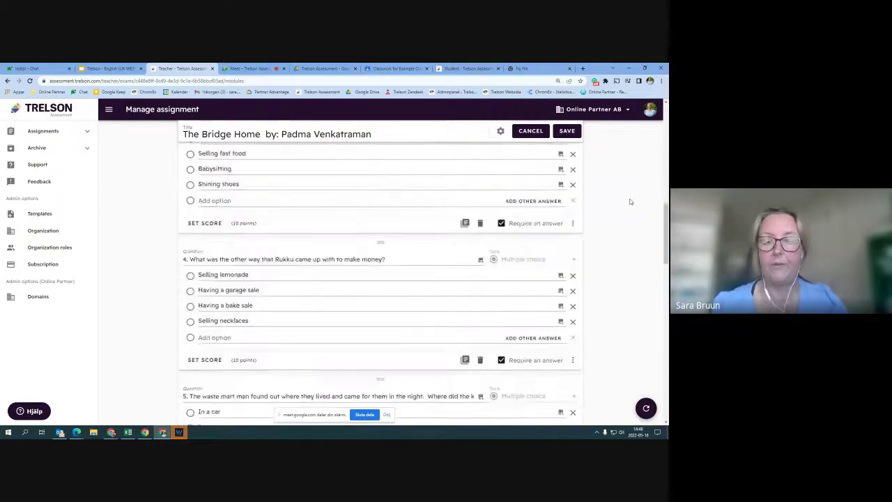
{"action": "scroll", "coordinate": [630, 201], "scroll_direction": "down", "scroll_amount": 12}
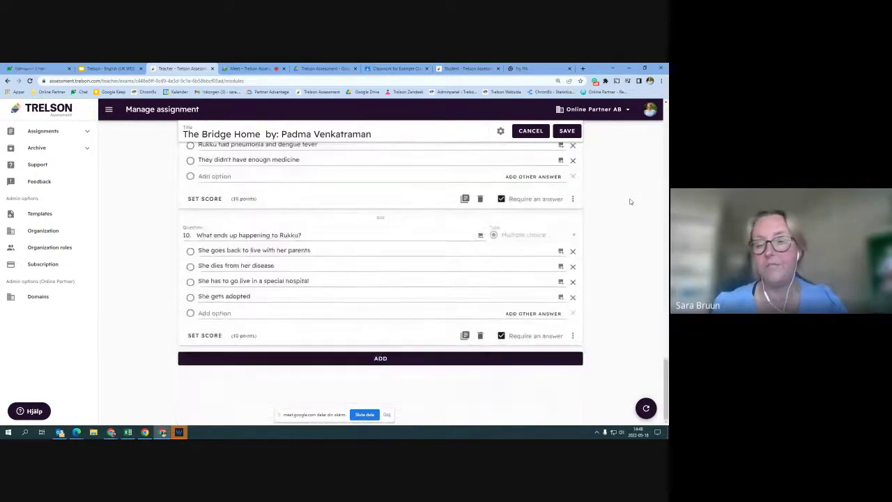
{"action": "left_click", "coordinate": [407, 359]}
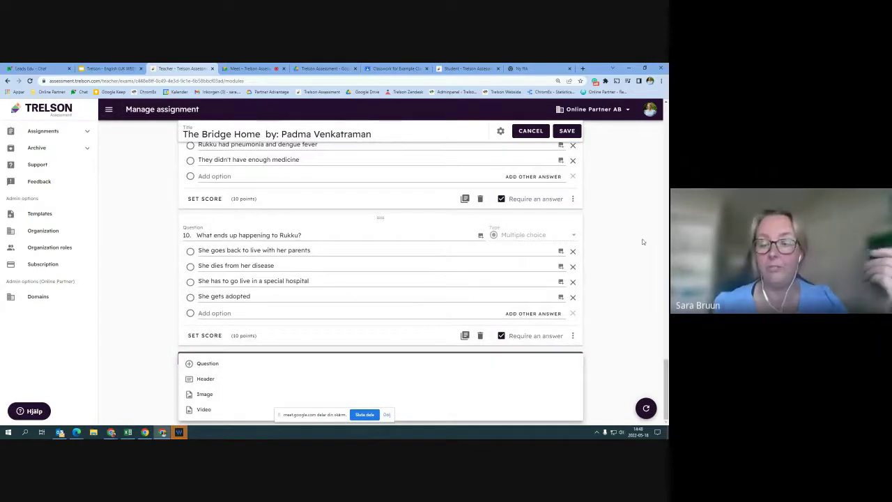
{"action": "left_click", "coordinate": [213, 366]}
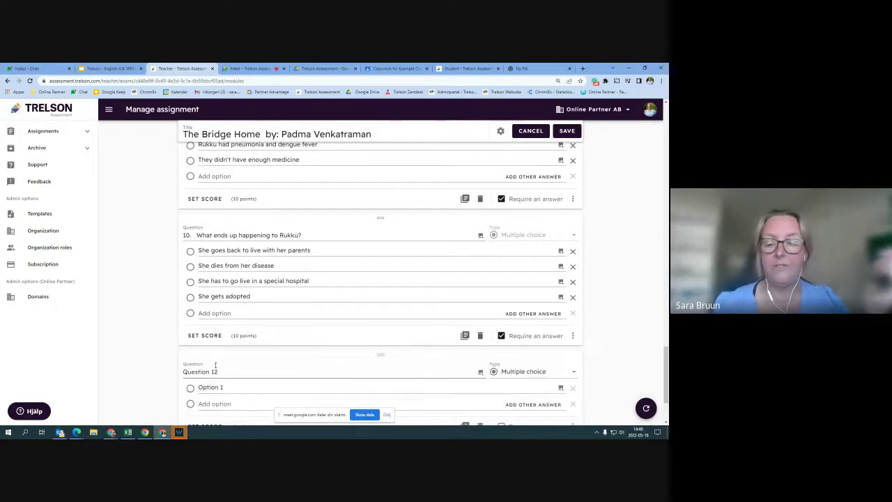
Open Question 12's Type dropdown and bring the Gap text option into view
{"action": "scroll", "coordinate": [627, 275], "scroll_direction": "down", "scroll_amount": 2}
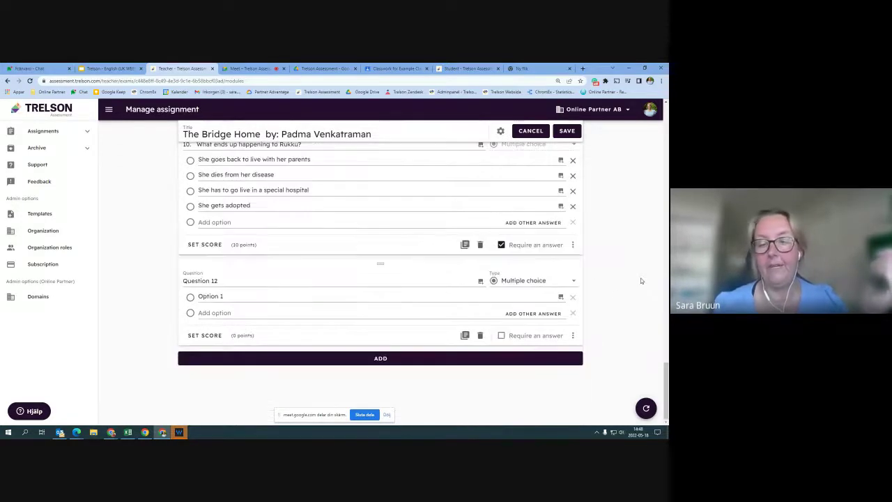
{"action": "left_click", "coordinate": [574, 282]}
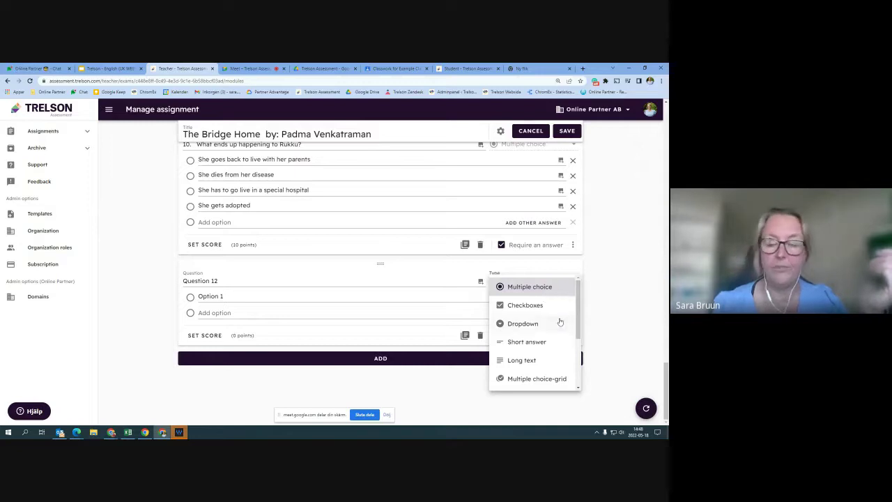
{"action": "scroll", "coordinate": [557, 330], "scroll_direction": "down", "scroll_amount": 3}
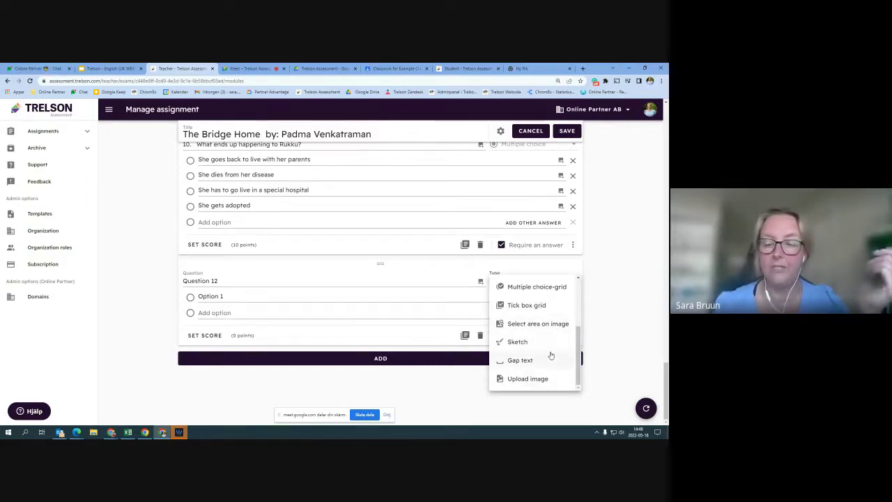
{"action": "scroll", "coordinate": [552, 354], "scroll_direction": "up", "scroll_amount": 1}
{"action": "scroll", "coordinate": [551, 355], "scroll_direction": "up", "scroll_amount": 1}
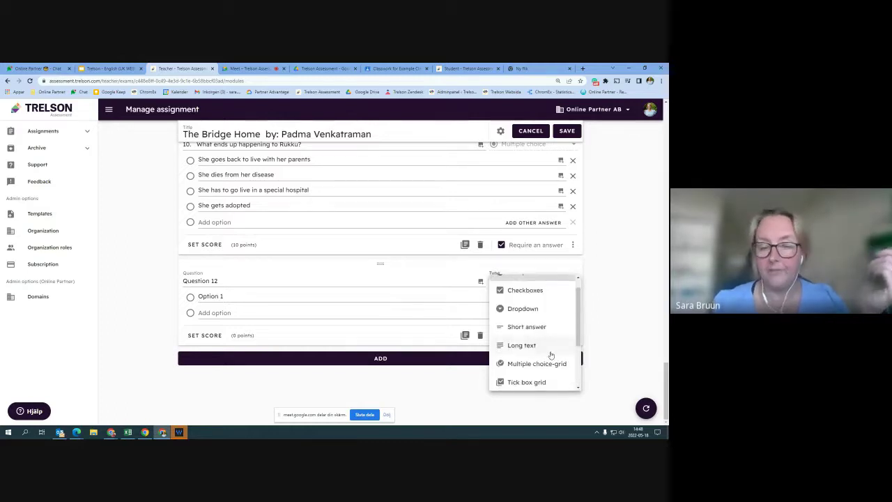
{"action": "scroll", "coordinate": [551, 356], "scroll_direction": "down", "scroll_amount": 2}
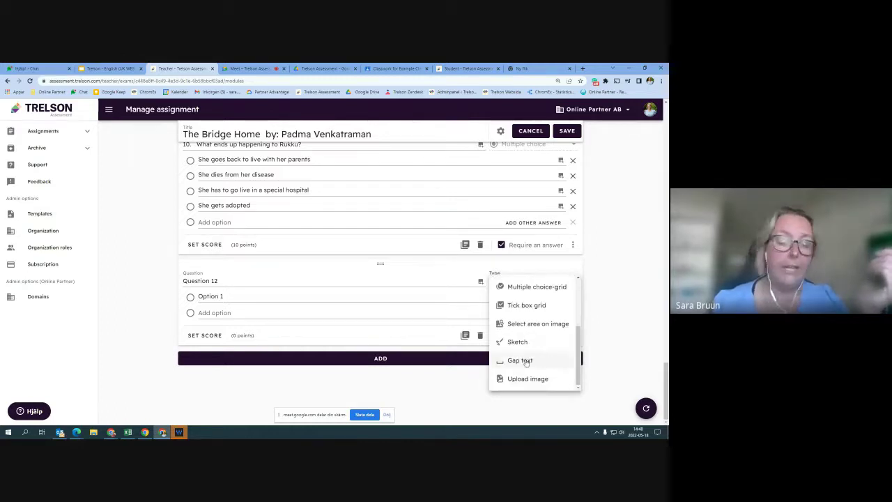
Make Question 12 a Gap text question 'I write in English' with 'write' as the gap
{"action": "left_click", "coordinate": [537, 360]}
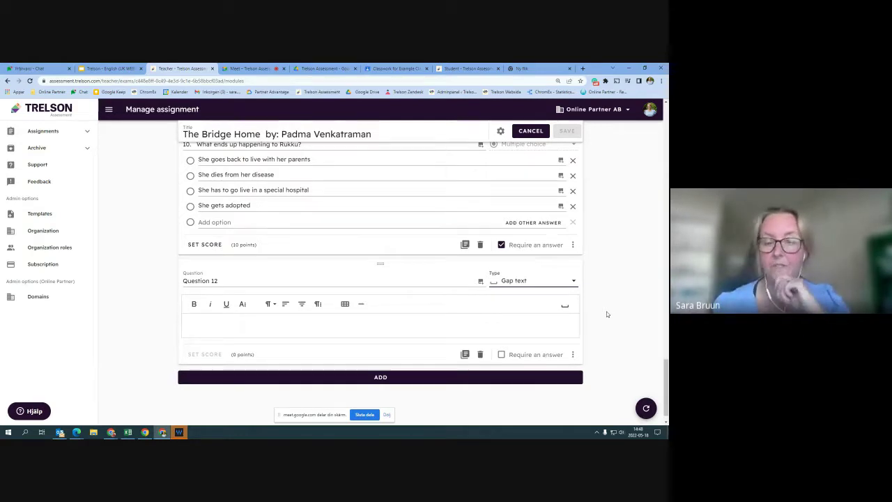
{"action": "scroll", "coordinate": [606, 314], "scroll_direction": "down", "scroll_amount": 1}
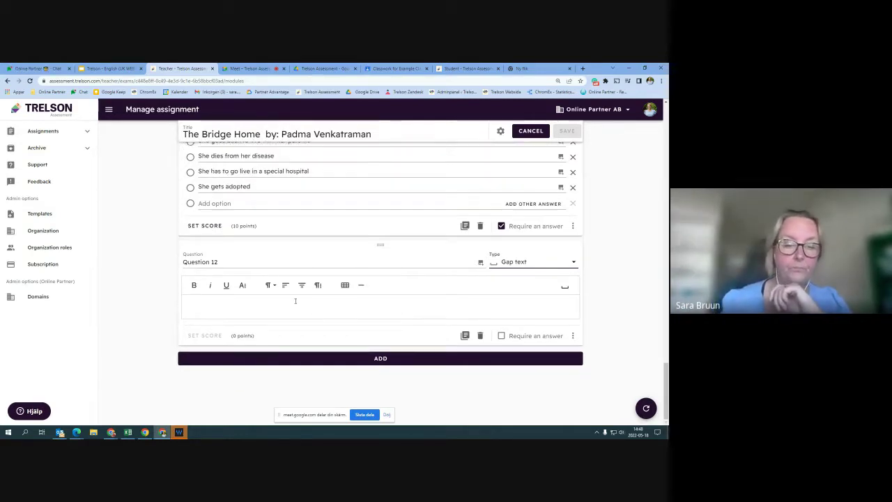
{"action": "left_click", "coordinate": [261, 306]}
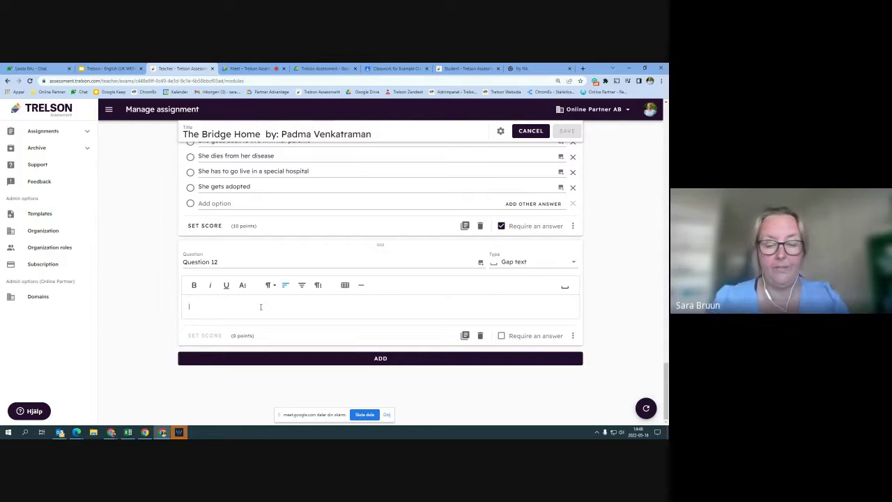
{"action": "type", "text": "I wri"}
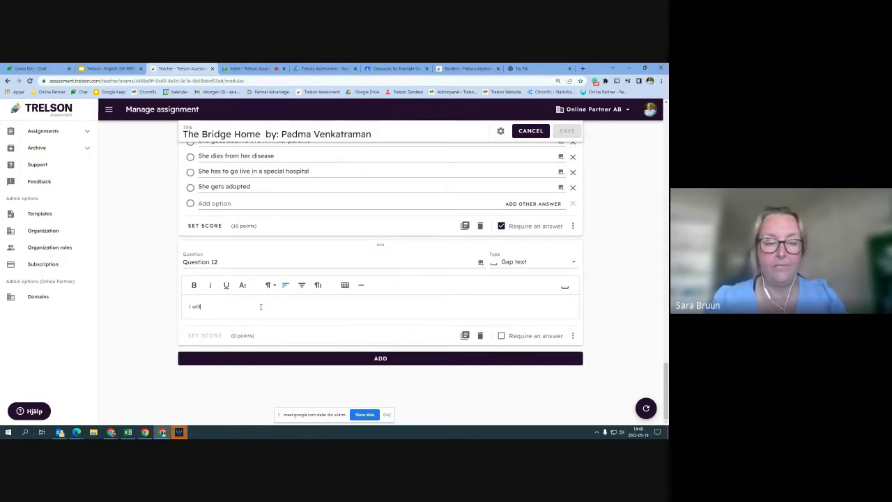
{"action": "type", "text": "te in Englis"}
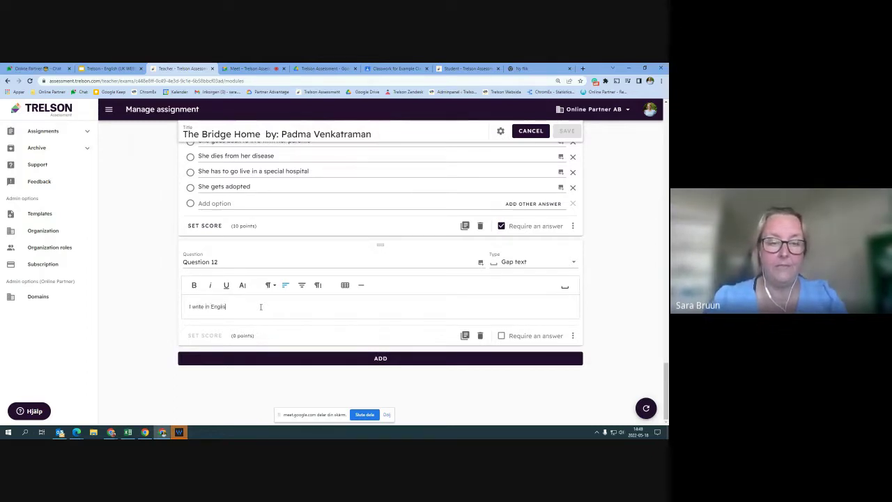
{"action": "type", "text": "h"}
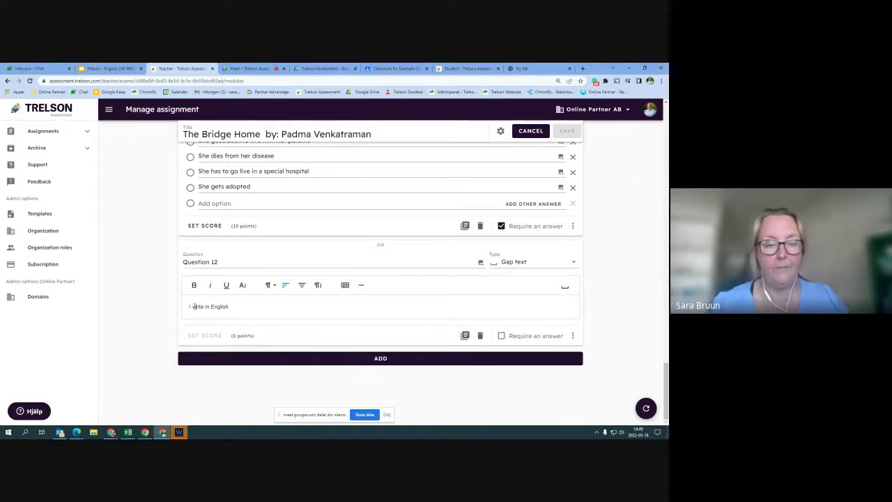
{"action": "left_click", "coordinate": [563, 287]}
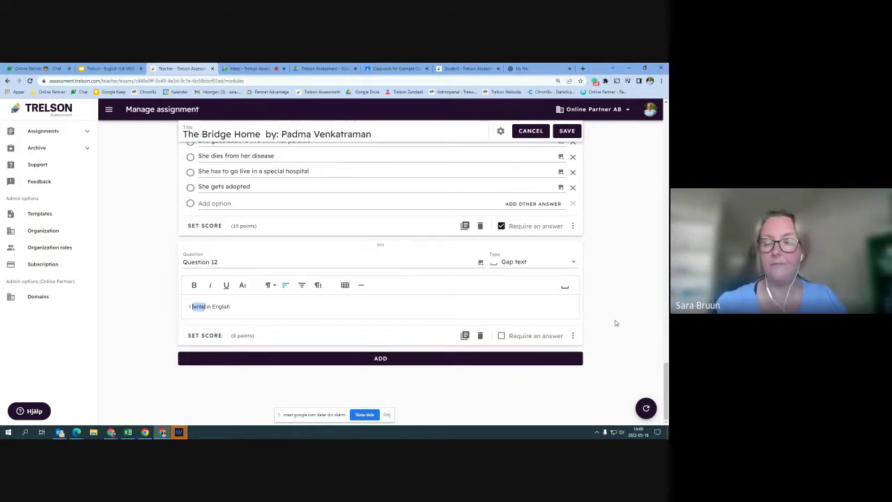
{"action": "scroll", "coordinate": [625, 270], "scroll_direction": "up", "scroll_amount": 8}
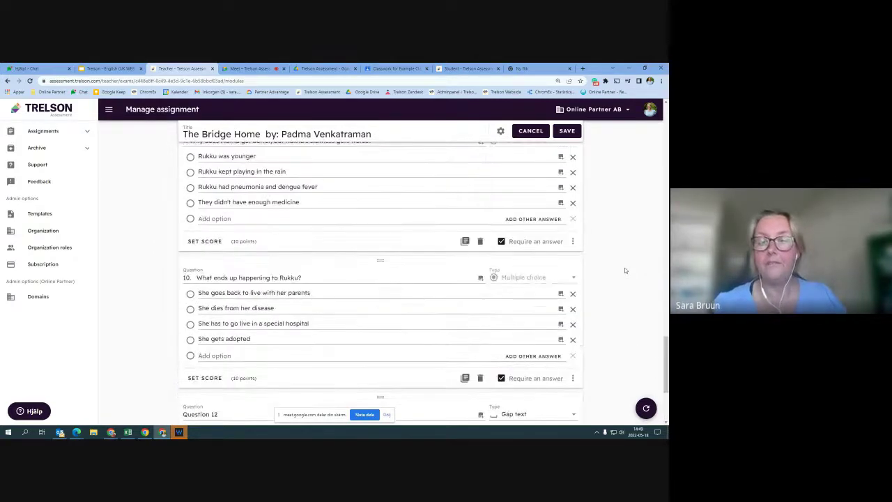
Save the assignment so Test lists its three modules, then go to the Google Meet call
{"action": "left_click", "coordinate": [568, 132]}
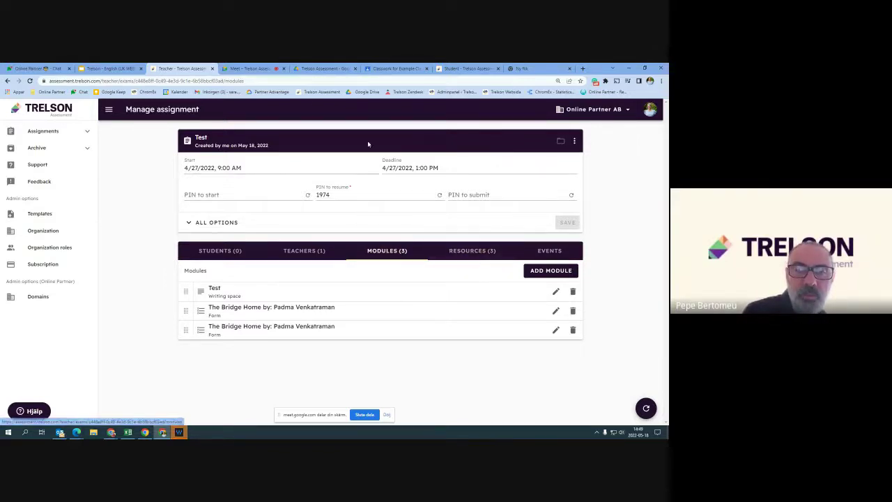
{"action": "left_click", "coordinate": [250, 69]}
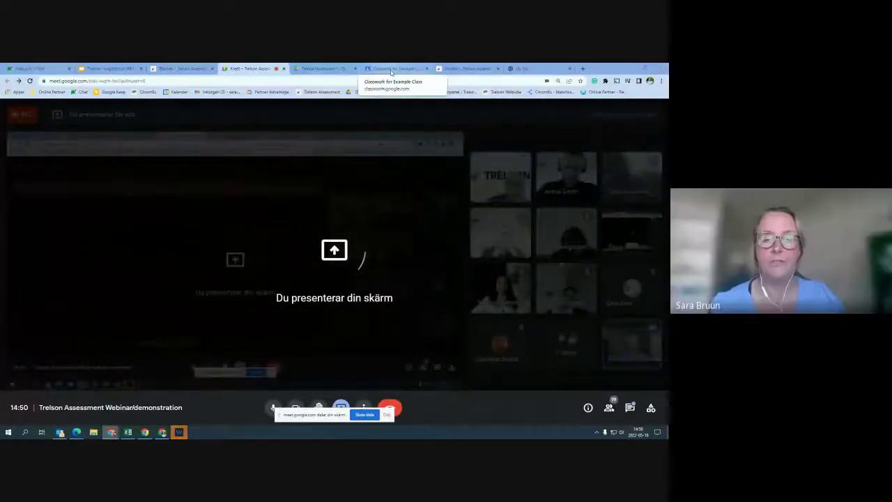
On Example Class's Classwork page, start a Trelson Assessment assignment, then return to the Meet call
{"action": "left_click", "coordinate": [391, 69]}
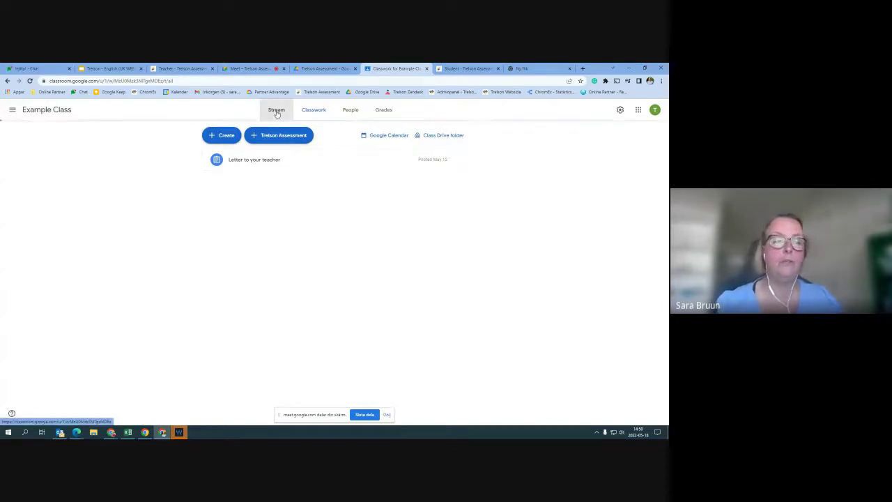
{"action": "left_click", "coordinate": [312, 111]}
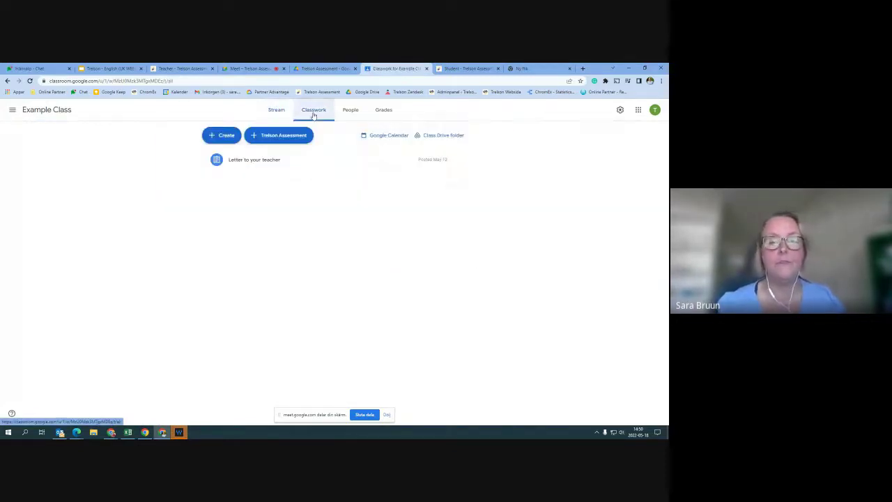
{"action": "left_click", "coordinate": [278, 135]}
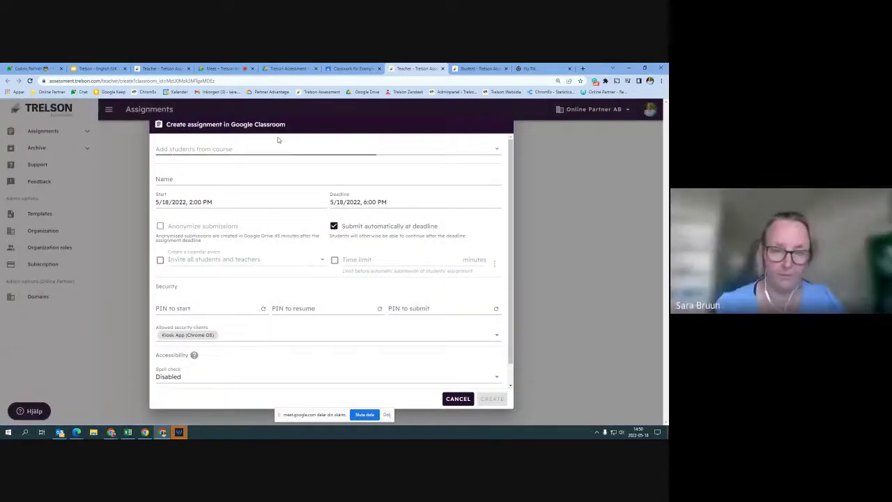
{"action": "left_click", "coordinate": [356, 69]}
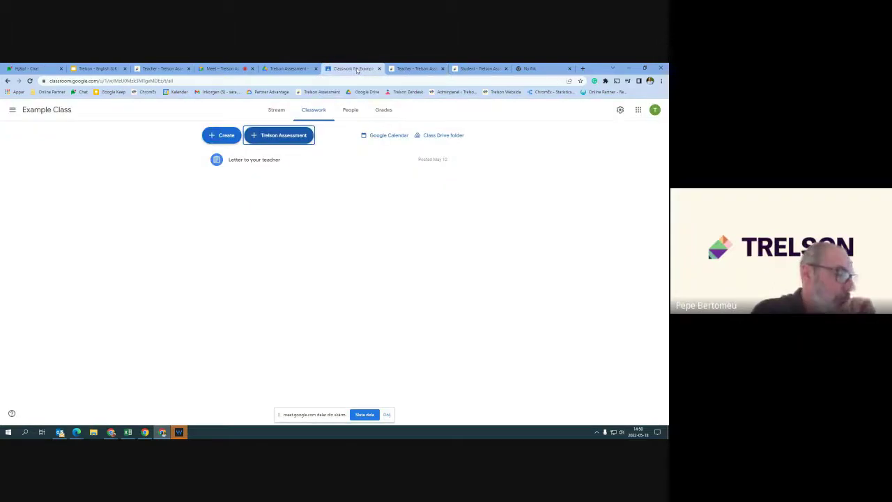
{"action": "left_click", "coordinate": [218, 69]}
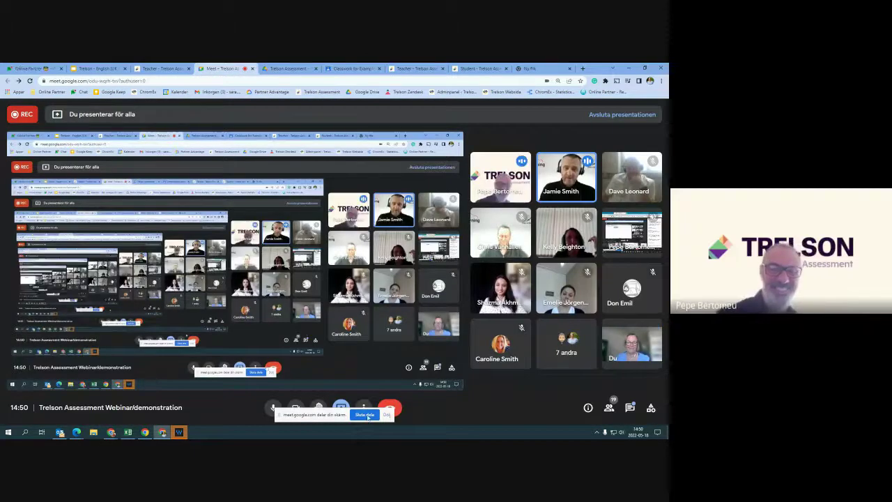